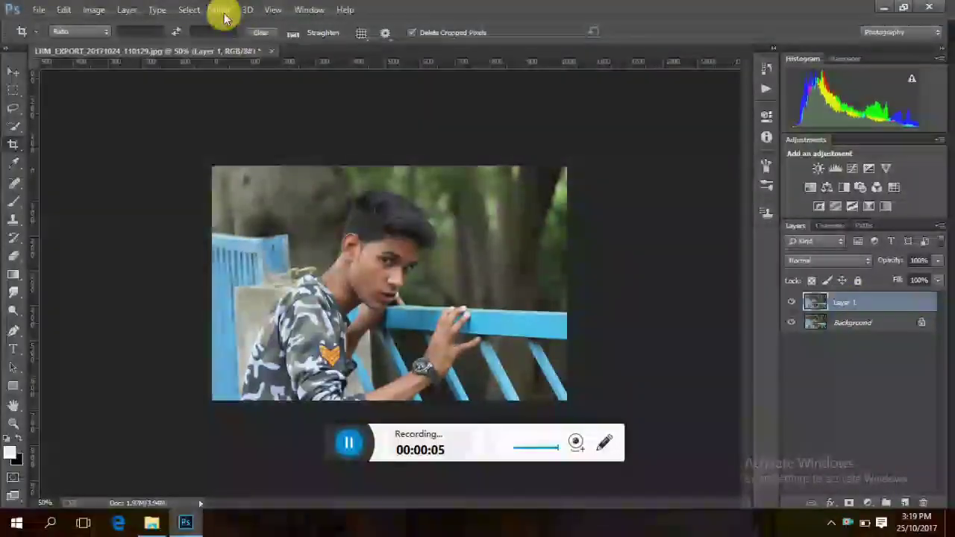
Open Camera Raw on Layer 1 and set Exposure +0.25, Highlights -100, Shadows +47, Blacks -23, Clarity +13
{"action": "left_click", "coordinate": [221, 9]}
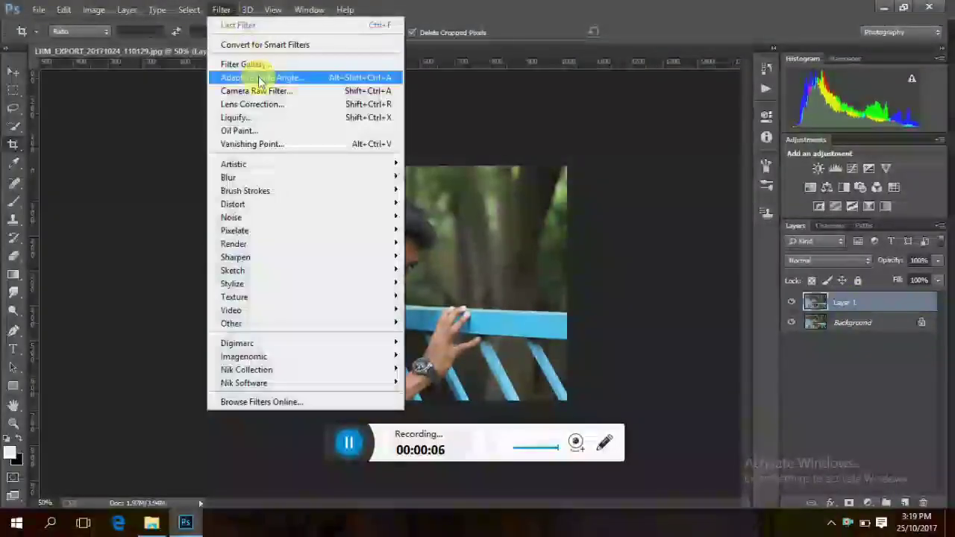
{"action": "left_click", "coordinate": [264, 87]}
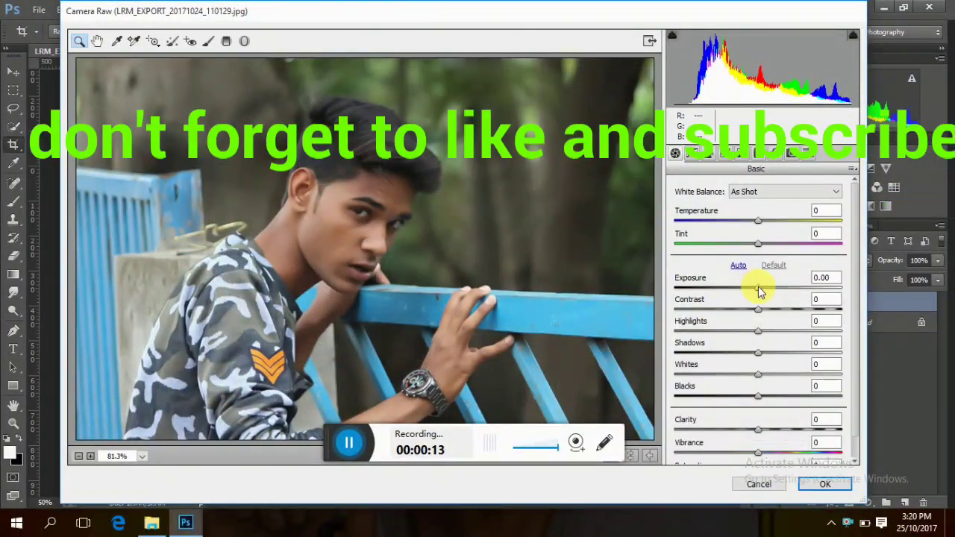
{"action": "left_click_drag", "start_coordinate": [758, 288], "coordinate": [762, 287]}
{"action": "left_click_drag", "start_coordinate": [757, 331], "coordinate": [634, 348]}
{"action": "left_click_drag", "start_coordinate": [758, 356], "coordinate": [797, 353]}
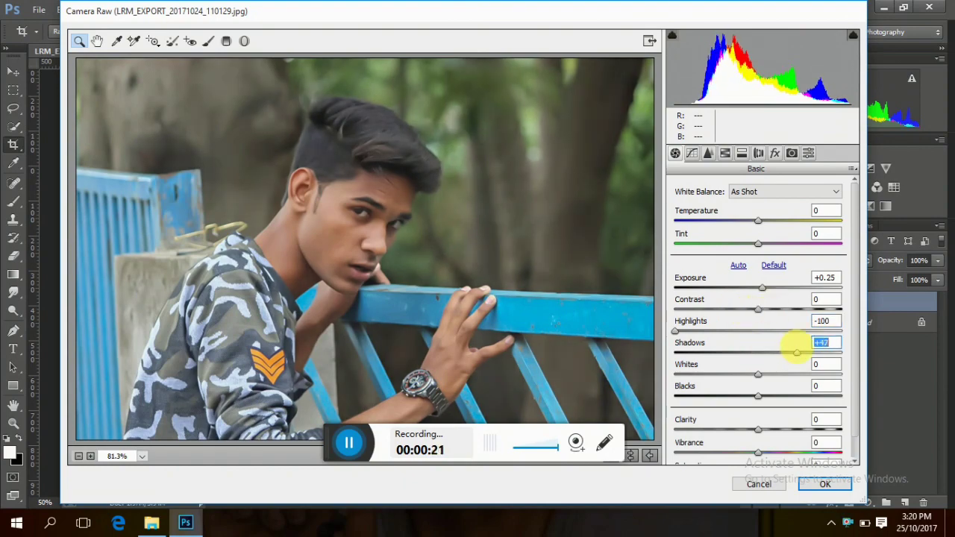
{"action": "left_click_drag", "start_coordinate": [759, 396], "coordinate": [742, 396]}
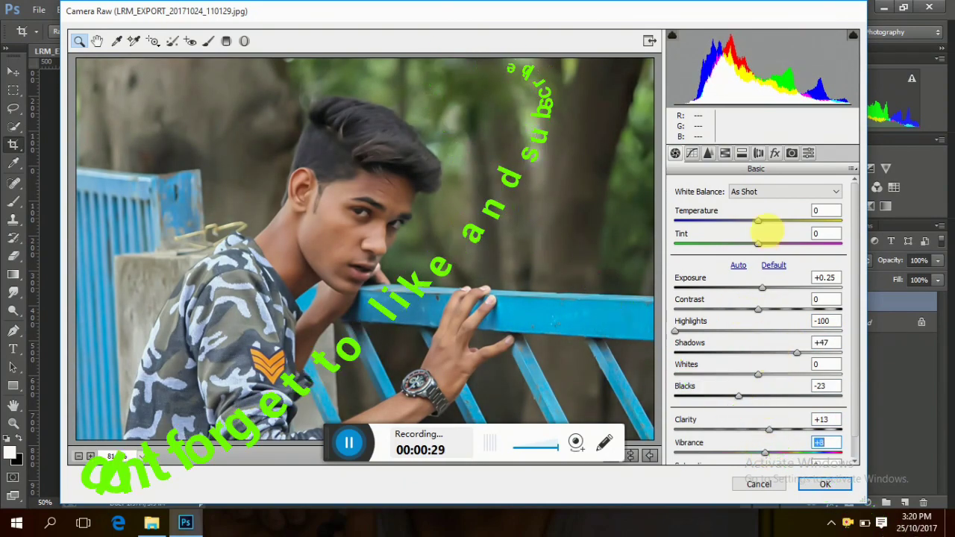
In HSL, boost Greens saturation to +100 and Blues saturation to about +50
{"action": "left_click", "coordinate": [724, 153]}
{"action": "left_click", "coordinate": [749, 207]}
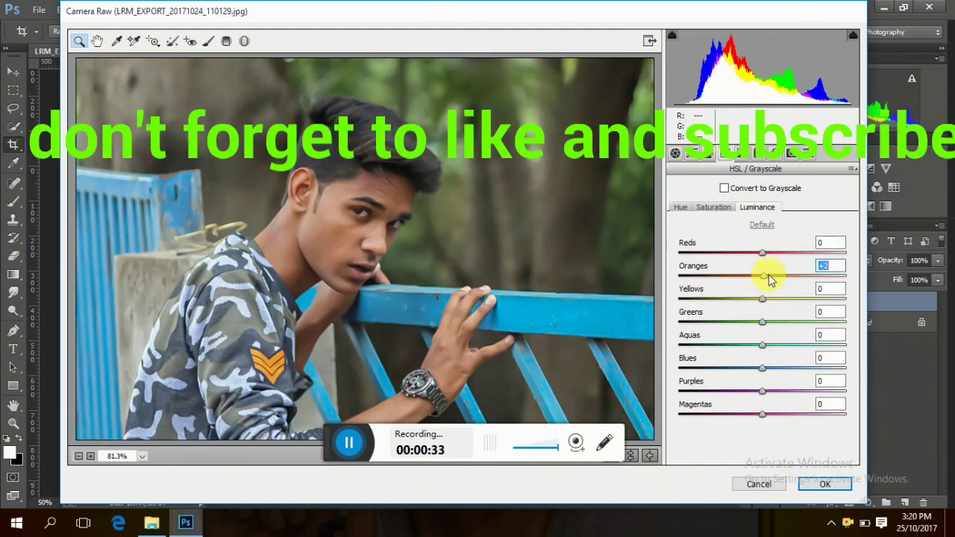
{"action": "left_click", "coordinate": [709, 207]}
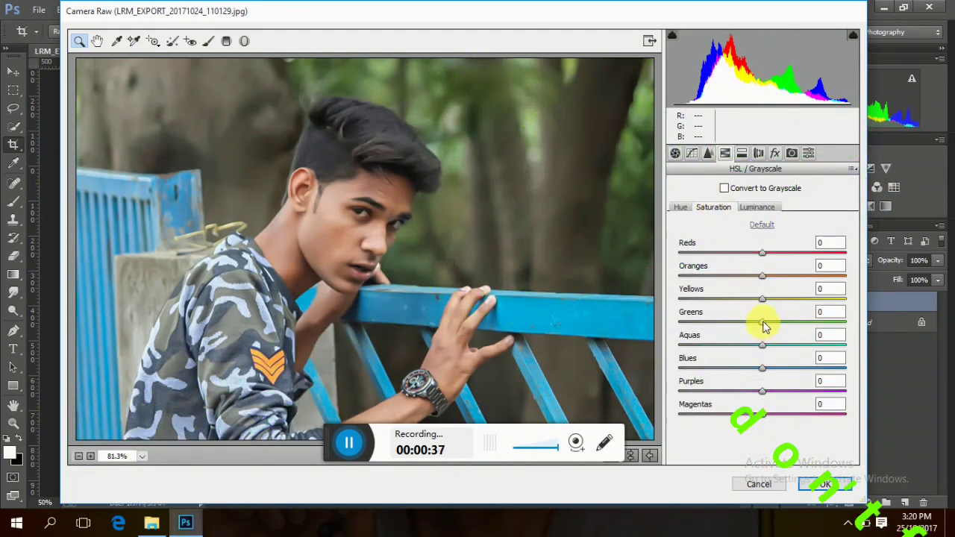
{"action": "left_click_drag", "start_coordinate": [763, 322], "coordinate": [851, 319]}
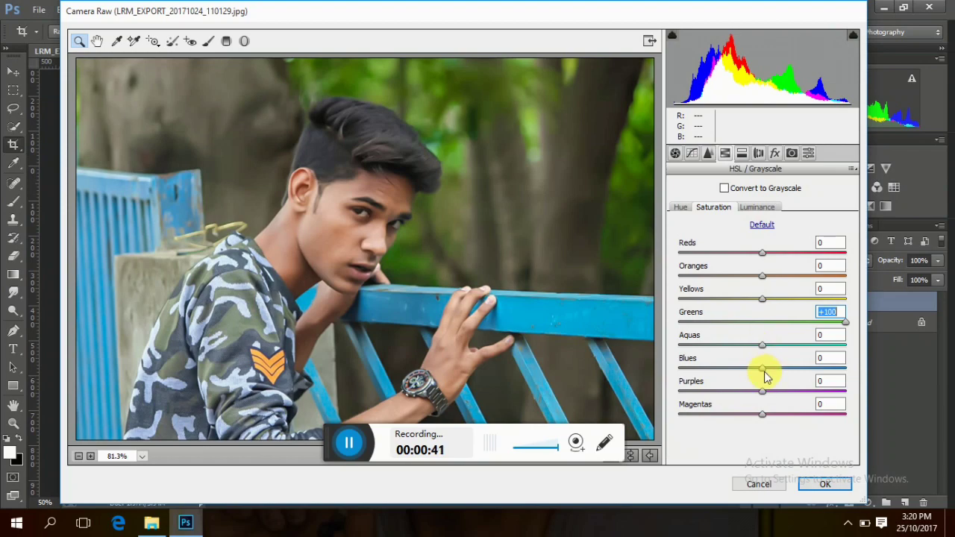
{"action": "left_click_drag", "start_coordinate": [762, 369], "coordinate": [812, 368]}
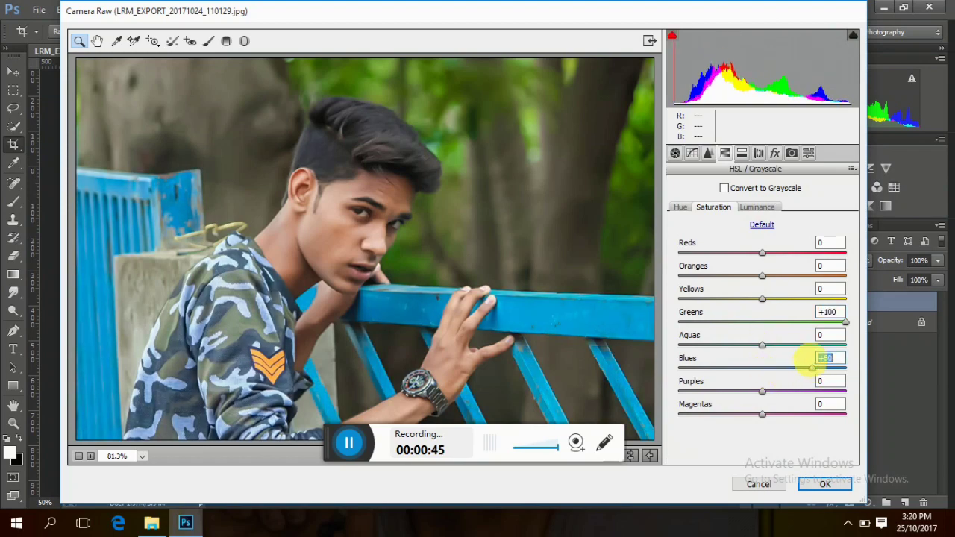
Shift the Yellows and Greens hue to -100 and apply the Camera Raw edits
{"action": "left_click", "coordinate": [680, 207]}
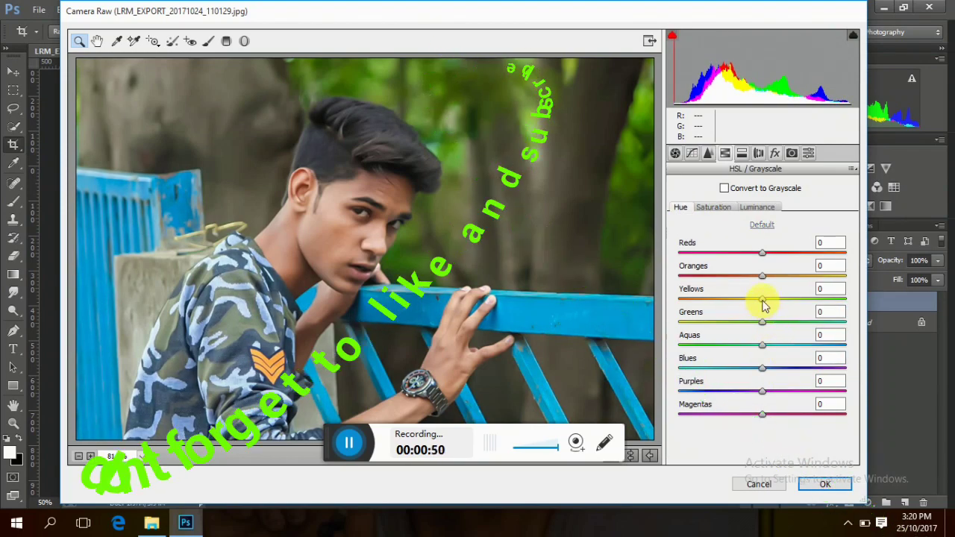
{"action": "left_click_drag", "start_coordinate": [762, 299], "coordinate": [673, 300]}
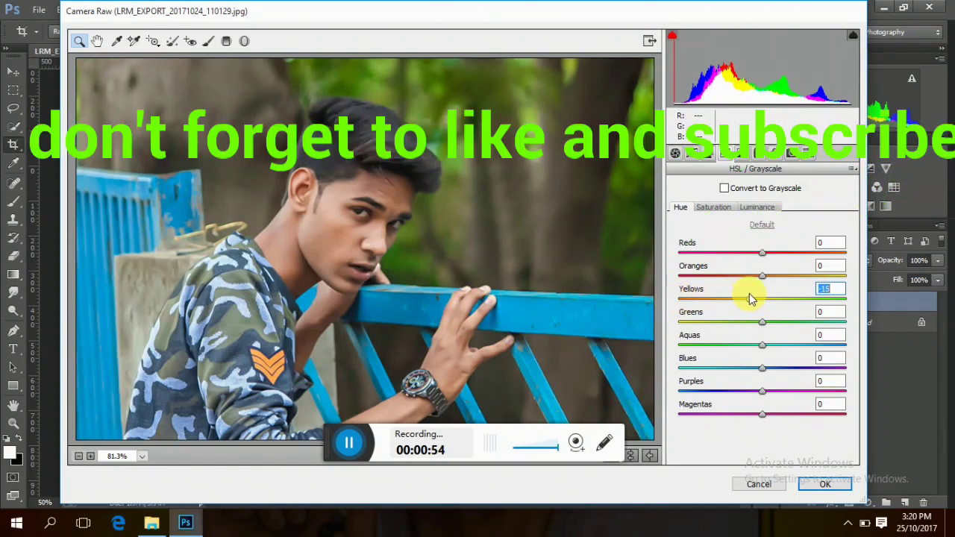
{"action": "left_click_drag", "start_coordinate": [751, 299], "coordinate": [679, 299]}
{"action": "left_click_drag", "start_coordinate": [762, 322], "coordinate": [654, 329]}
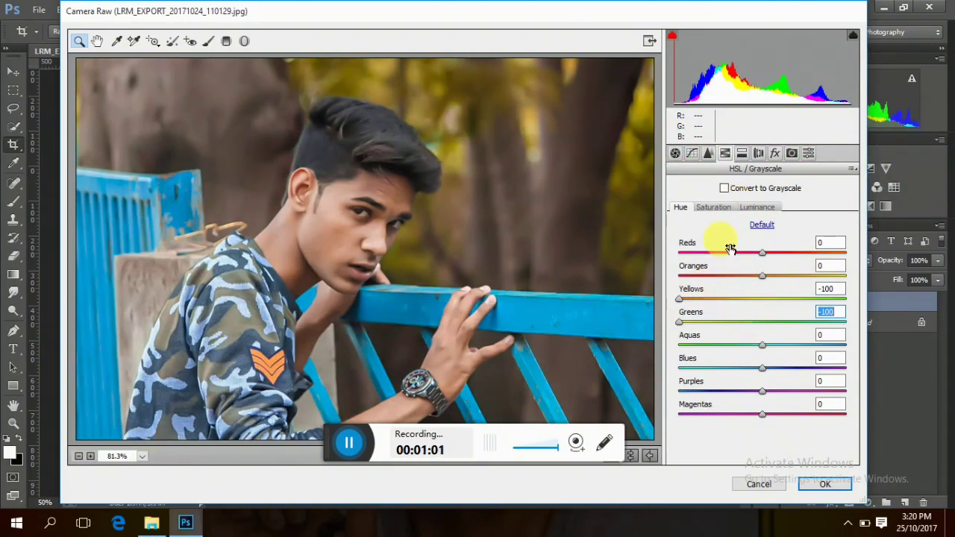
{"action": "left_click", "coordinate": [758, 209]}
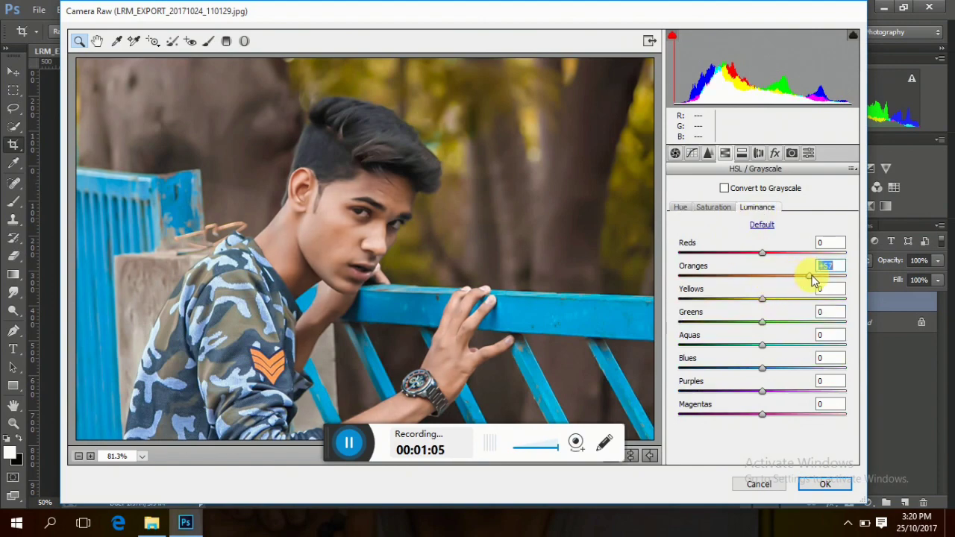
{"action": "left_click", "coordinate": [813, 484]}
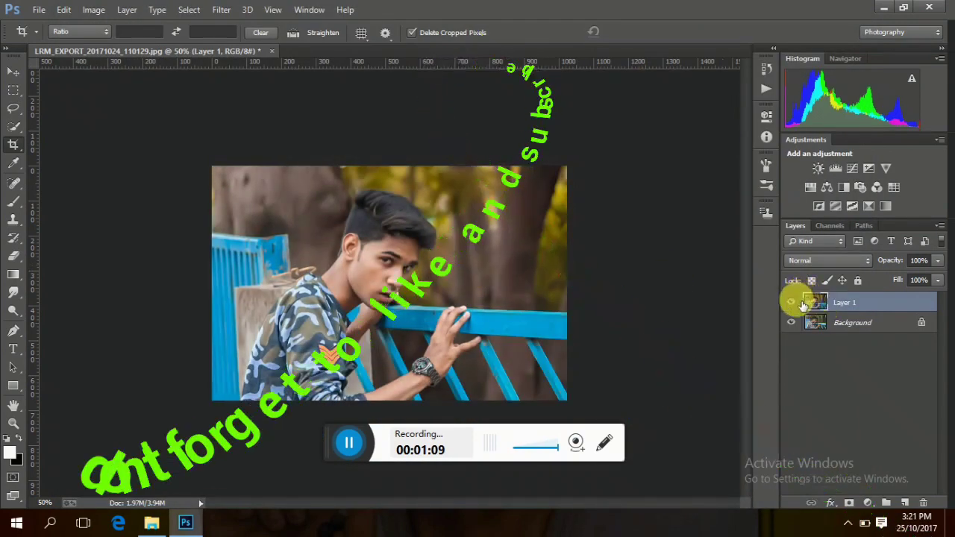
Undo a Merge Down on Layer 1, then launch Nik Collection's Color Efex Pro 4
{"action": "right_click", "coordinate": [876, 302]}
{"action": "left_click", "coordinate": [619, 396]}
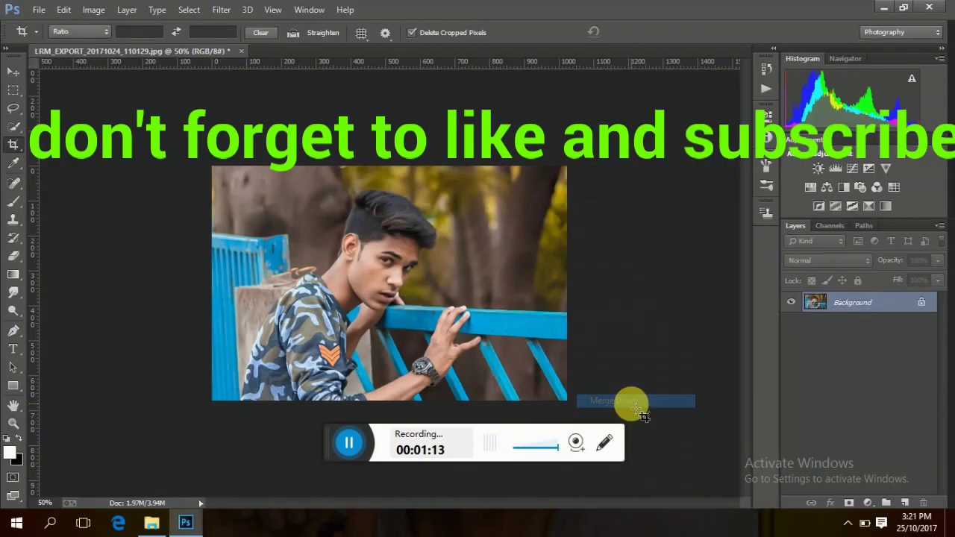
{"action": "key", "text": "ctrl+z"}
{"action": "left_click", "coordinate": [222, 9]}
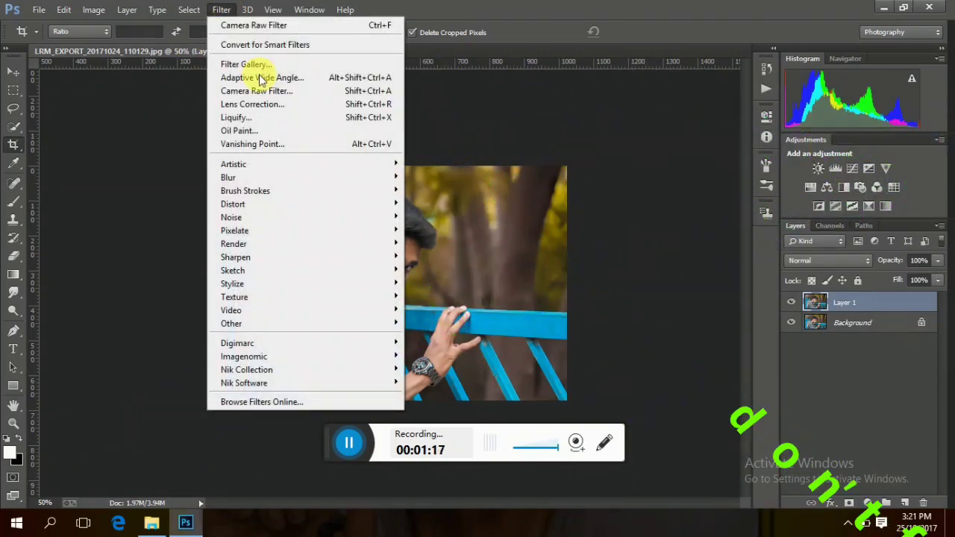
{"action": "mouse_move", "coordinate": [247, 369]}
{"action": "left_click", "coordinate": [441, 371]}
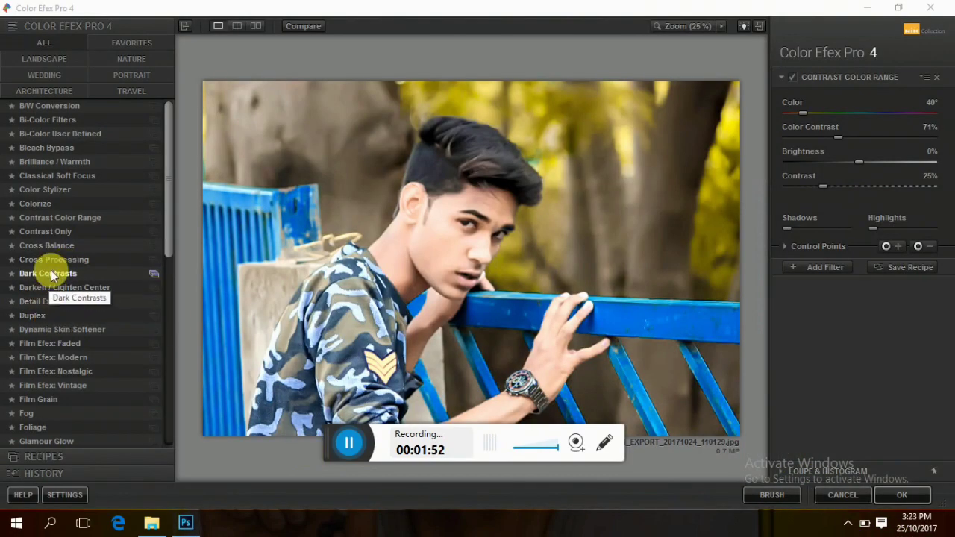
Apply Dark Contrasts with Brightness and Contrast -45% and Saturation 37%, trying a face control point
{"action": "left_click", "coordinate": [51, 273]}
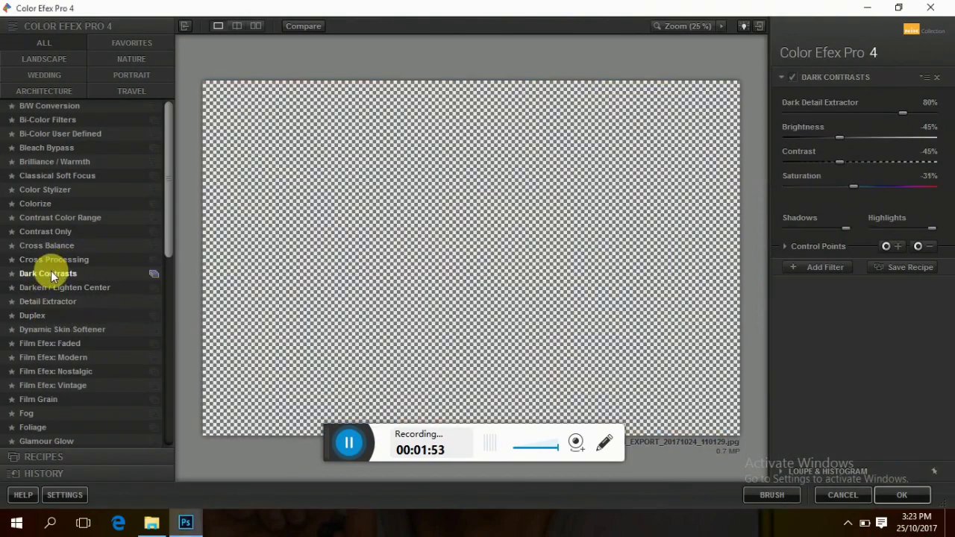
{"action": "left_click", "coordinate": [922, 181]}
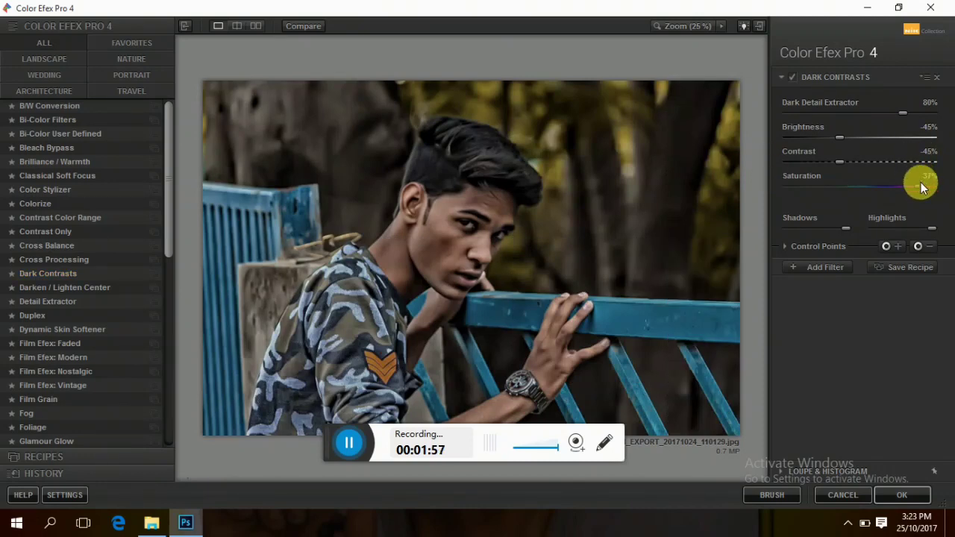
{"action": "left_click", "coordinate": [925, 249]}
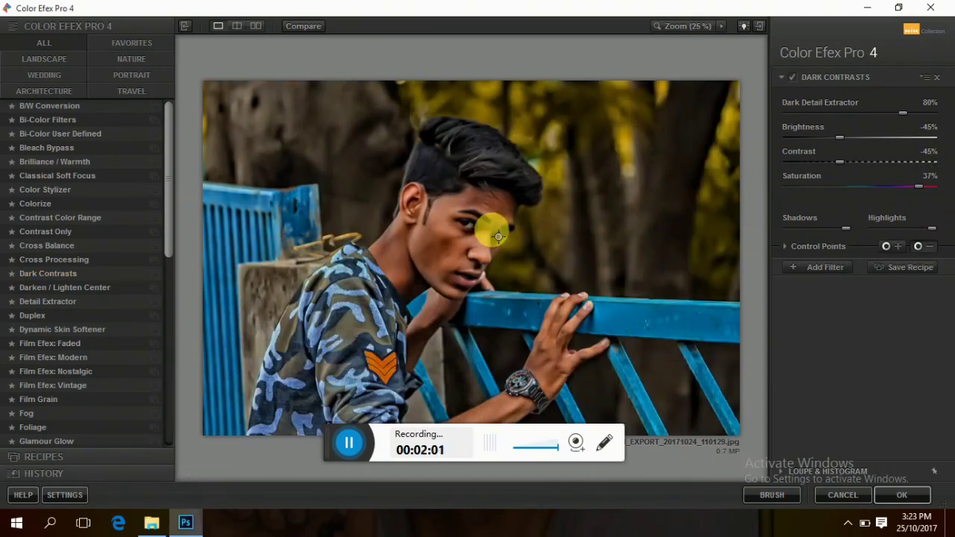
{"action": "left_click", "coordinate": [451, 251]}
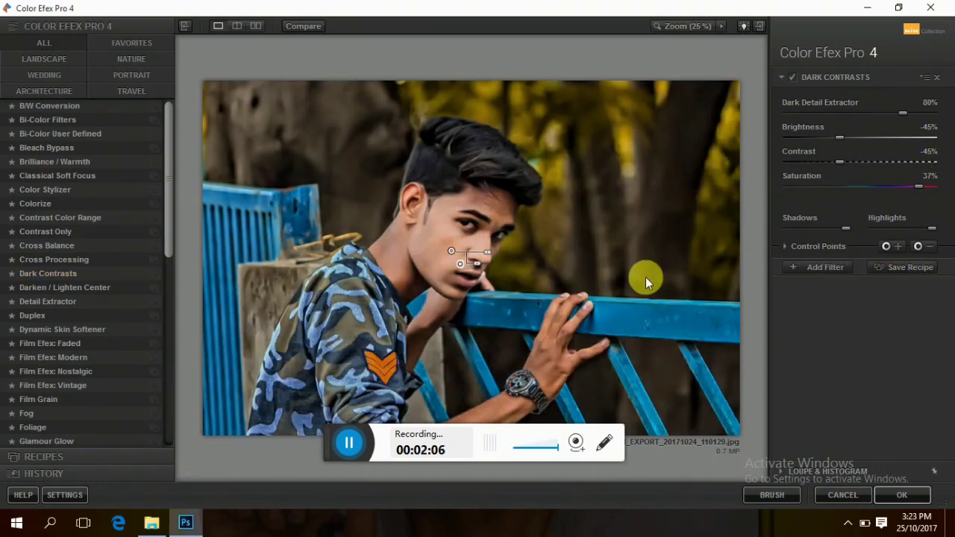
{"action": "left_click", "coordinate": [919, 247]}
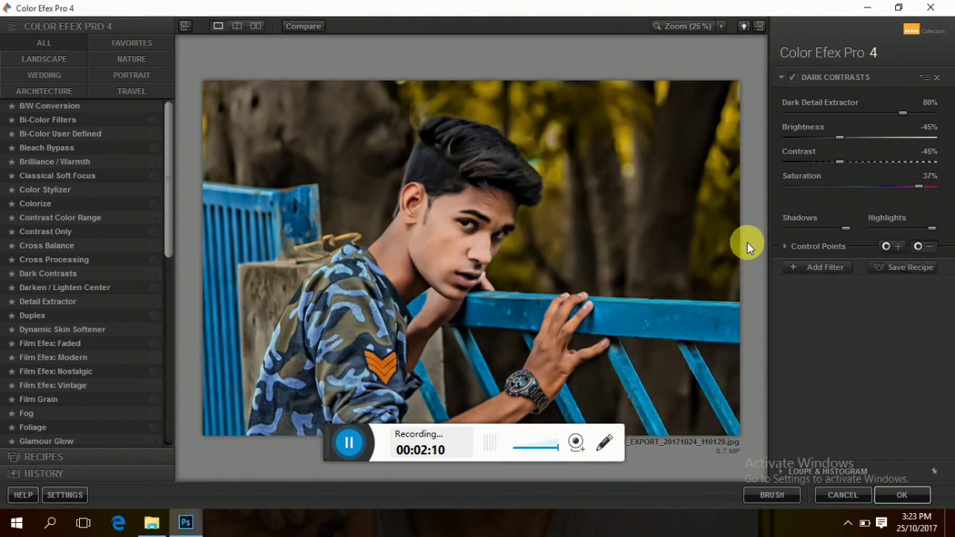
Place control points on the shirt, wrist and watch, remove one, and add an empty filter
{"action": "left_click", "coordinate": [919, 247]}
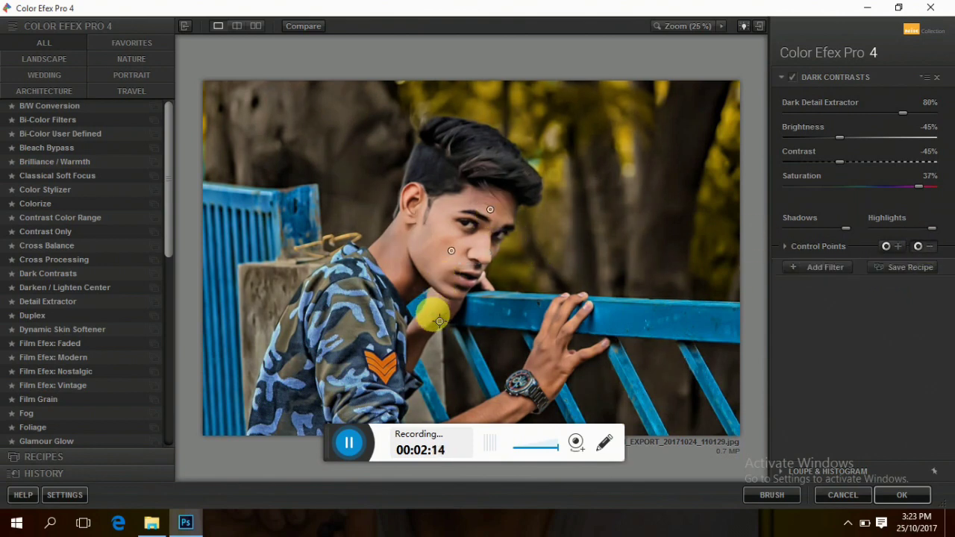
{"action": "left_click", "coordinate": [425, 329]}
{"action": "left_click", "coordinate": [919, 247]}
{"action": "left_click", "coordinate": [515, 407]}
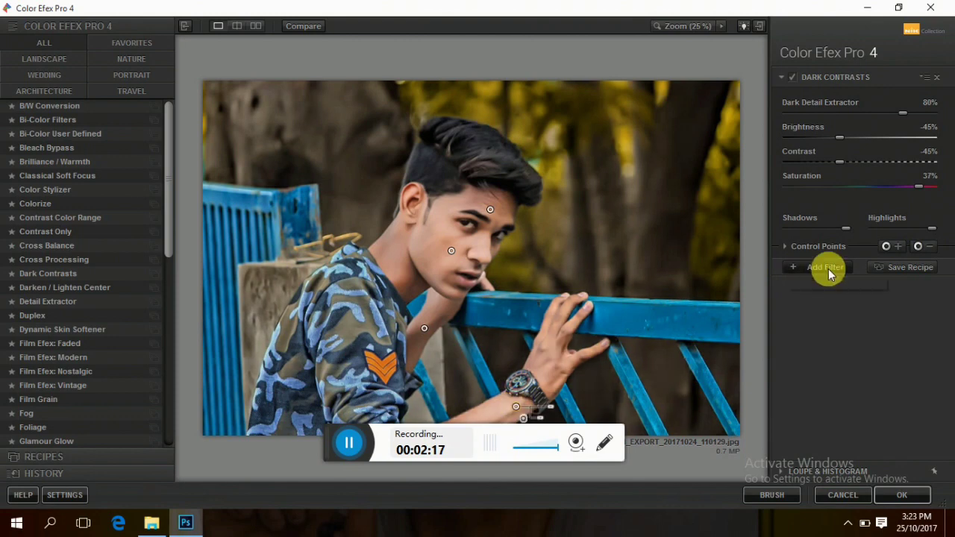
{"action": "left_click_drag", "start_coordinate": [515, 406], "coordinate": [548, 370]}
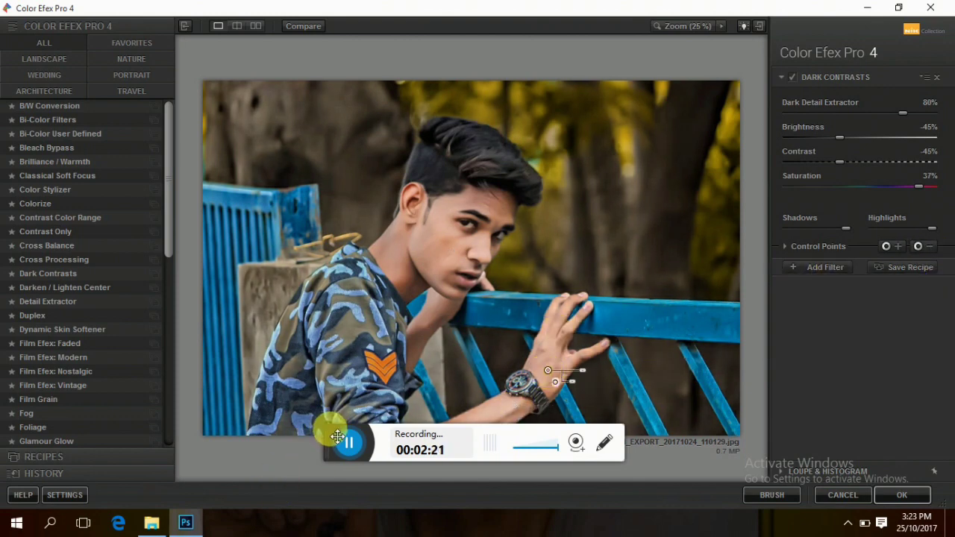
{"action": "left_click_drag", "start_coordinate": [337, 436], "coordinate": [328, 460]}
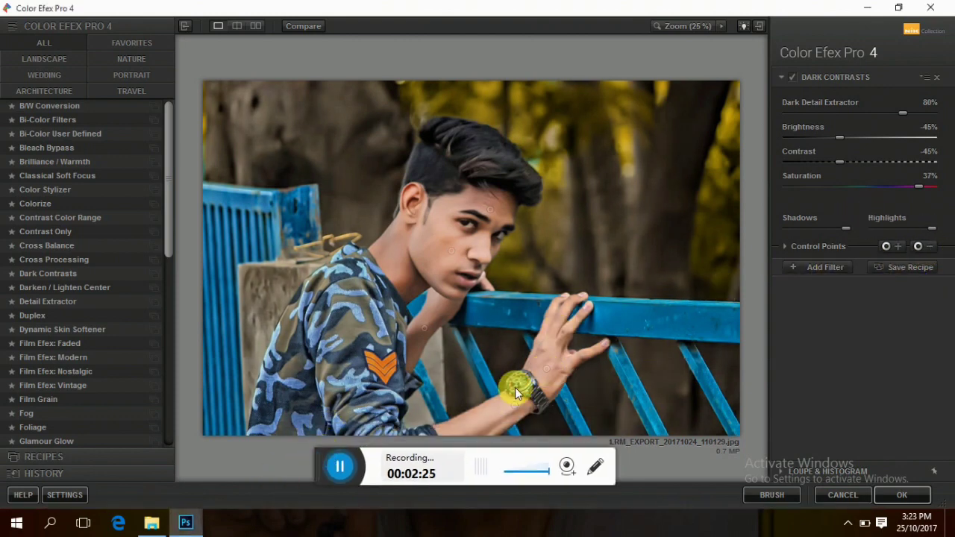
{"action": "left_click", "coordinate": [919, 246]}
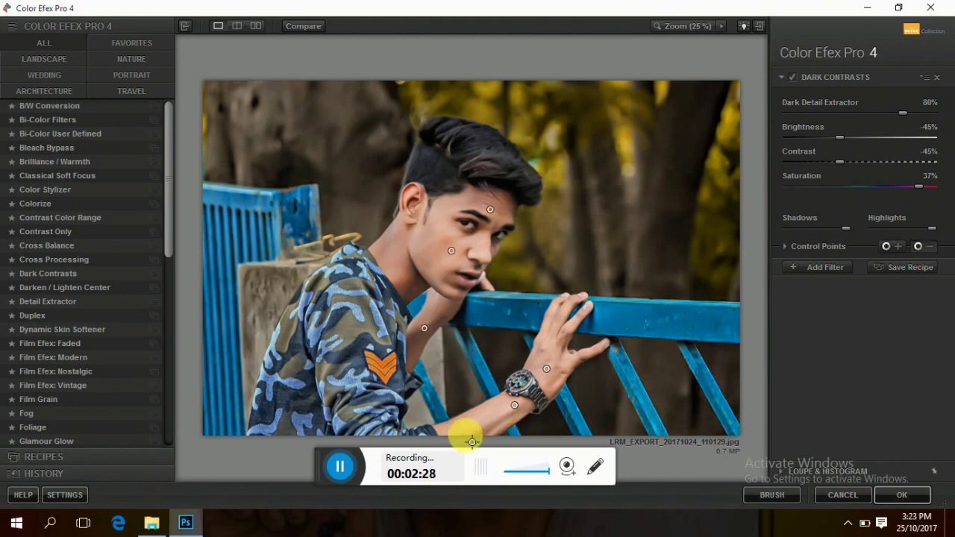
{"action": "left_click", "coordinate": [928, 247]}
{"action": "left_click", "coordinate": [469, 440]}
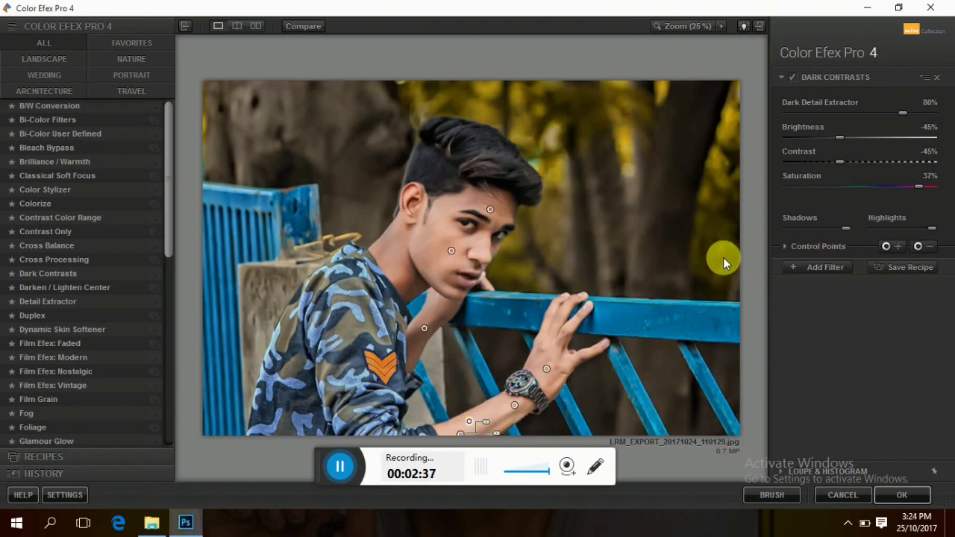
{"action": "left_click", "coordinate": [929, 246]}
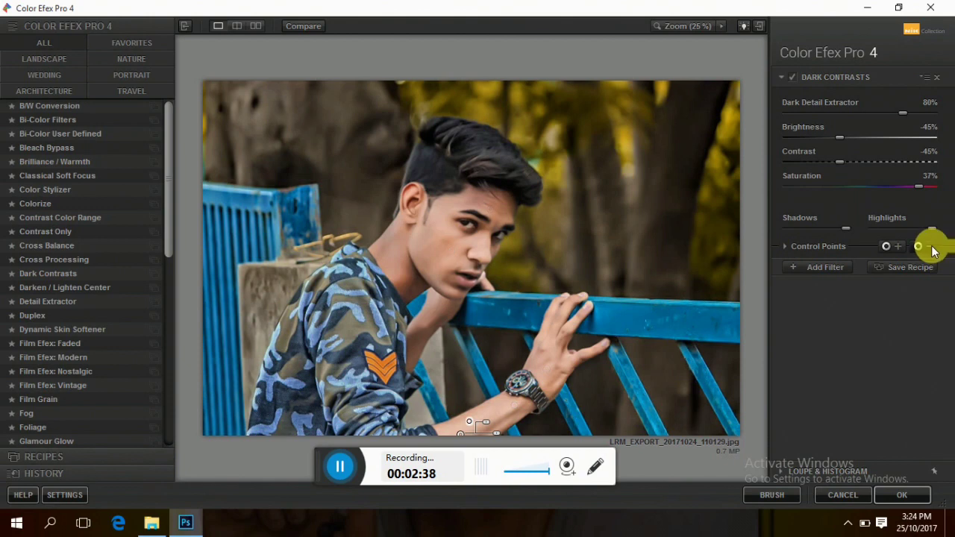
{"action": "left_click", "coordinate": [847, 267]}
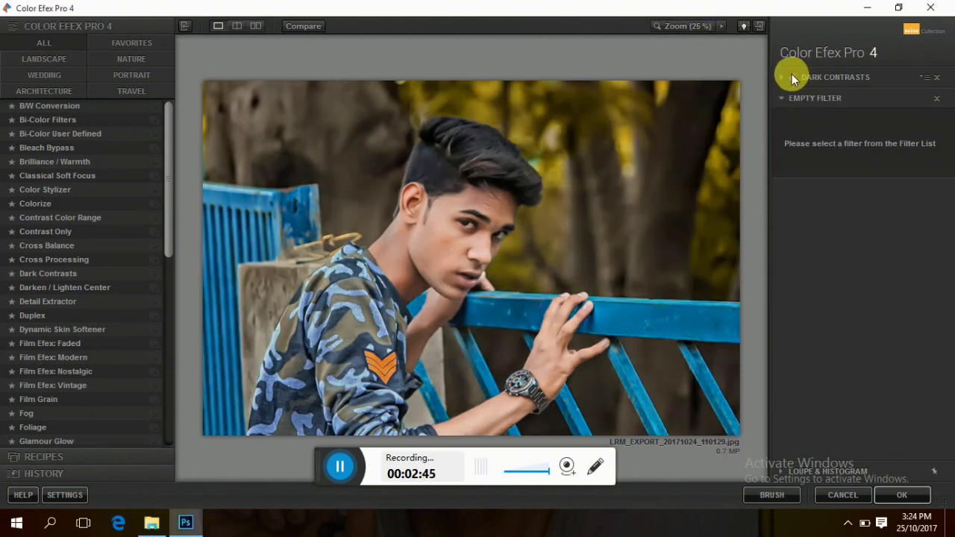
Add Indian Summer with Method 4 and Enhance Foliage 61%, followed by an empty filter slot
{"action": "left_click_drag", "start_coordinate": [167, 141], "coordinate": [167, 173]}
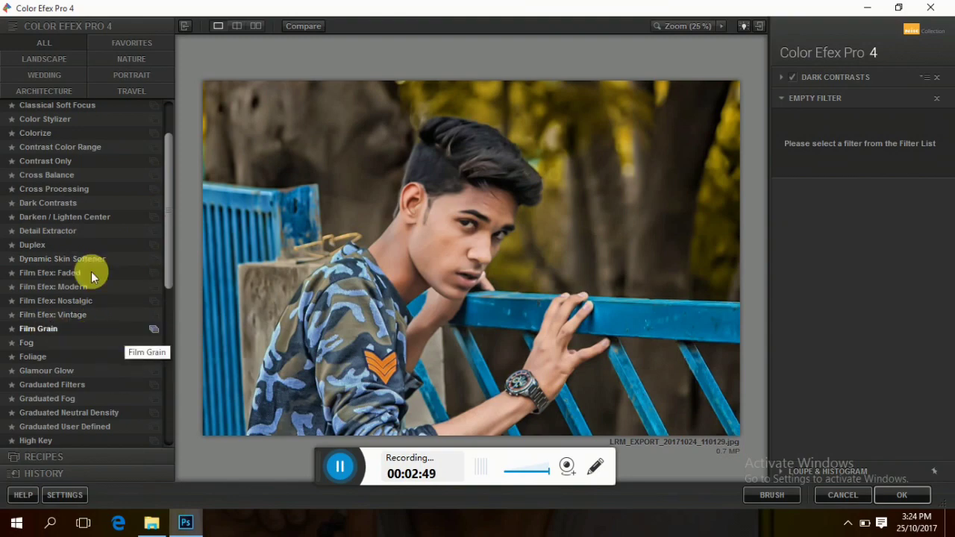
{"action": "left_click_drag", "start_coordinate": [170, 221], "coordinate": [169, 256]}
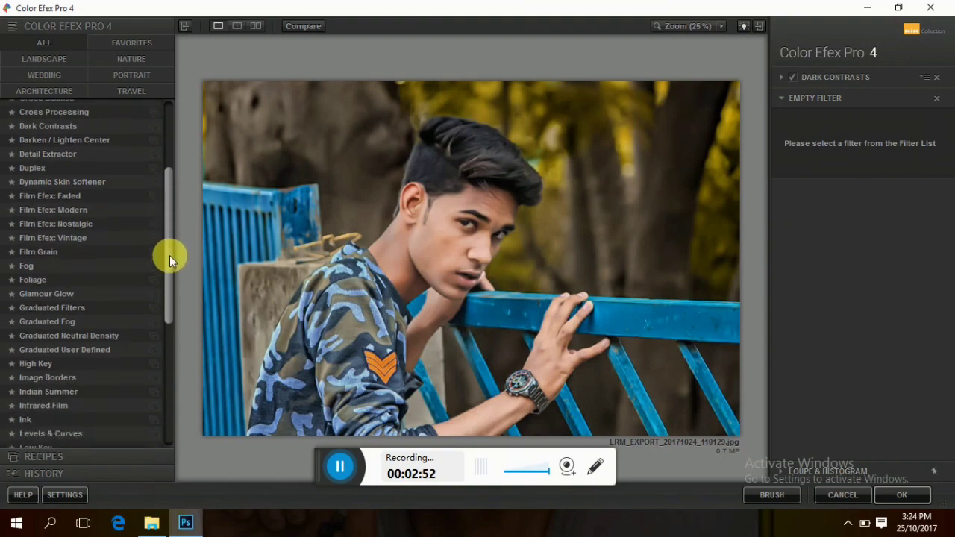
{"action": "left_click", "coordinate": [58, 394]}
{"action": "left_click", "coordinate": [887, 128]}
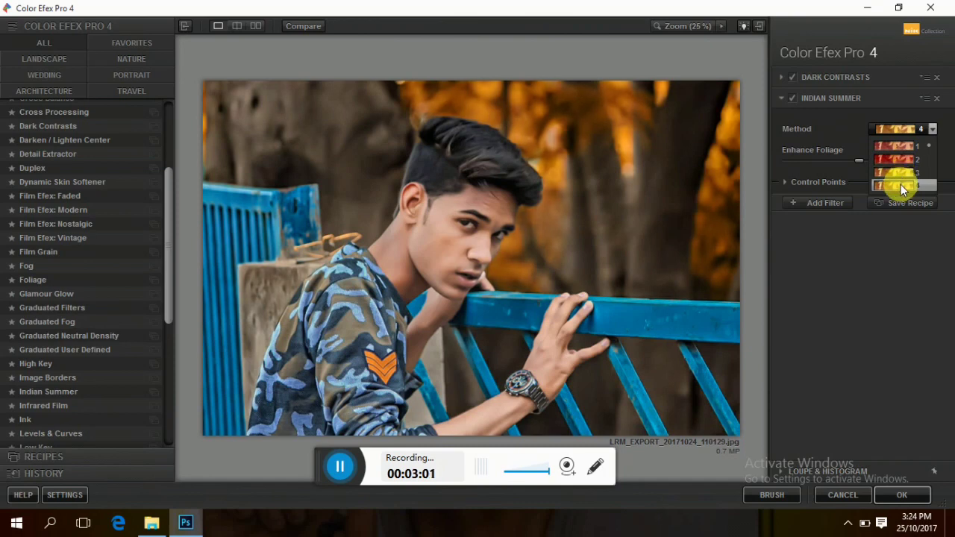
{"action": "left_click", "coordinate": [899, 185]}
{"action": "left_click_drag", "start_coordinate": [864, 161], "coordinate": [876, 158]}
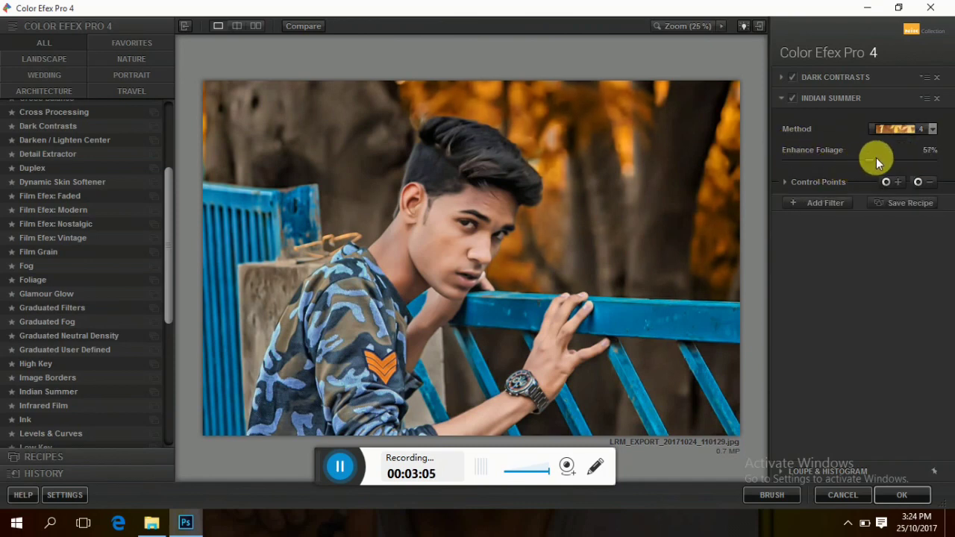
{"action": "left_click", "coordinate": [820, 201]}
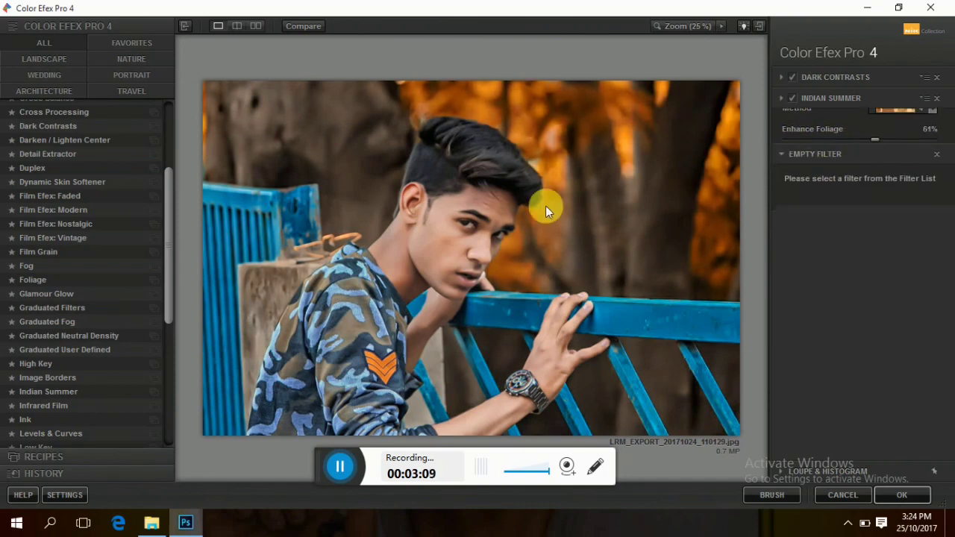
{"action": "left_click_drag", "start_coordinate": [167, 261], "coordinate": [170, 393]}
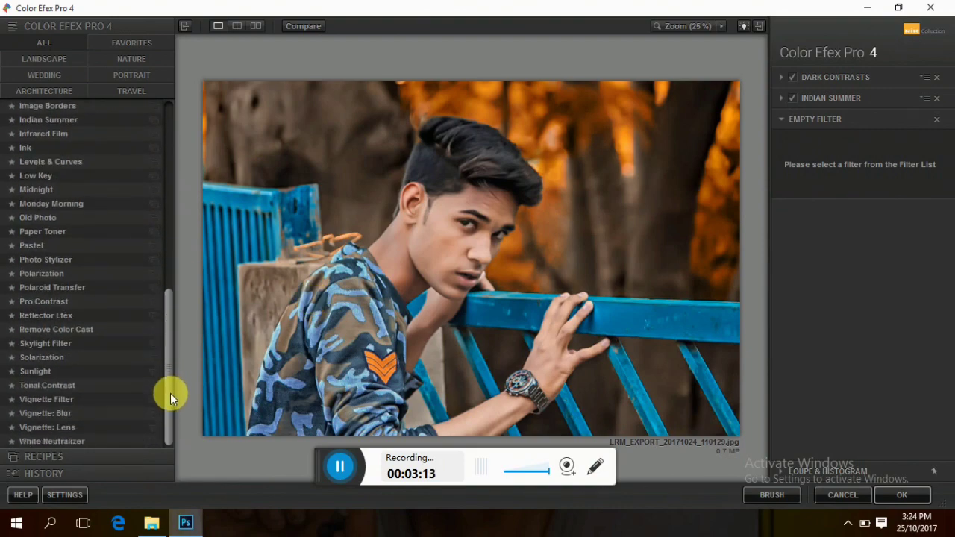
Add Tonal Contrast with Midtones 29%, Shadows 13%, control points on the subject, then an empty slot
{"action": "left_click", "coordinate": [39, 385]}
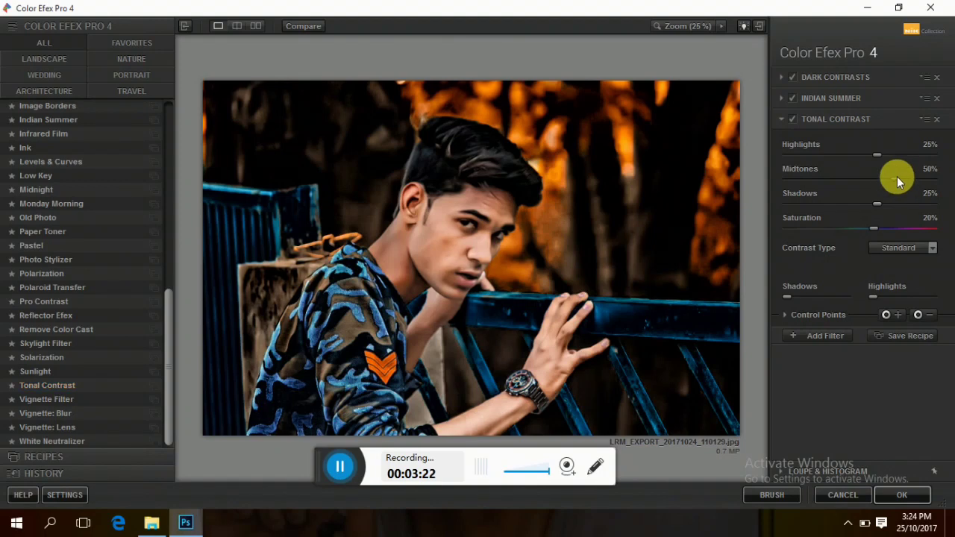
{"action": "left_click_drag", "start_coordinate": [897, 178], "coordinate": [882, 178]}
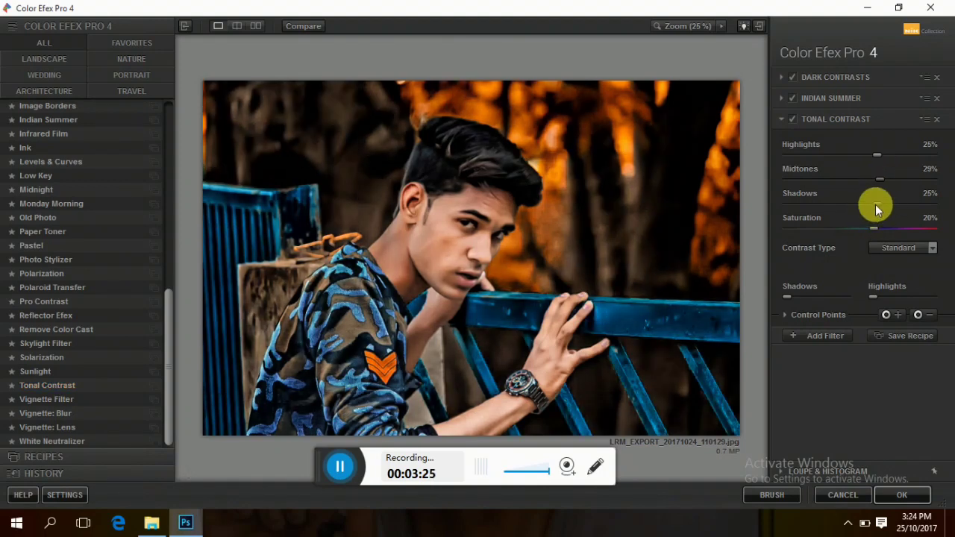
{"action": "left_click_drag", "start_coordinate": [871, 203], "coordinate": [882, 188]}
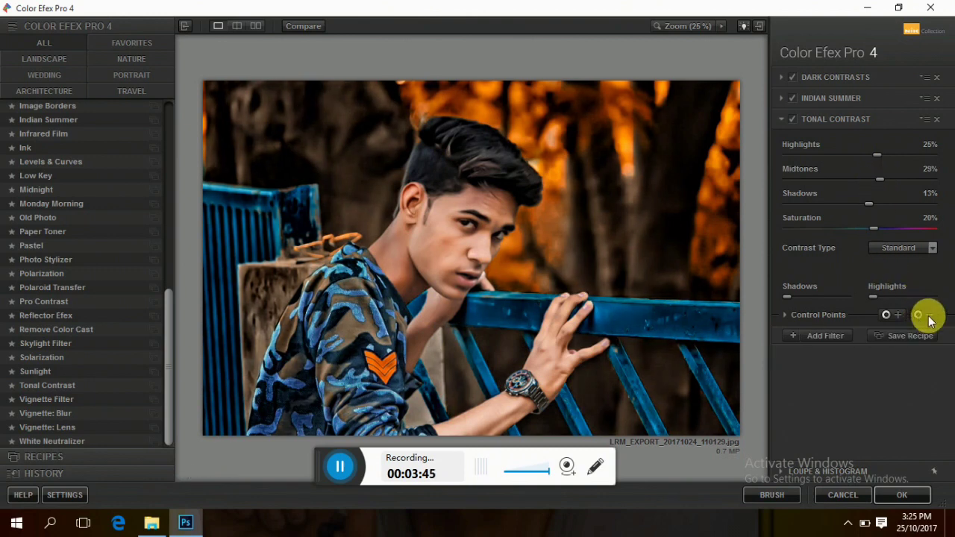
{"action": "left_click", "coordinate": [453, 249]}
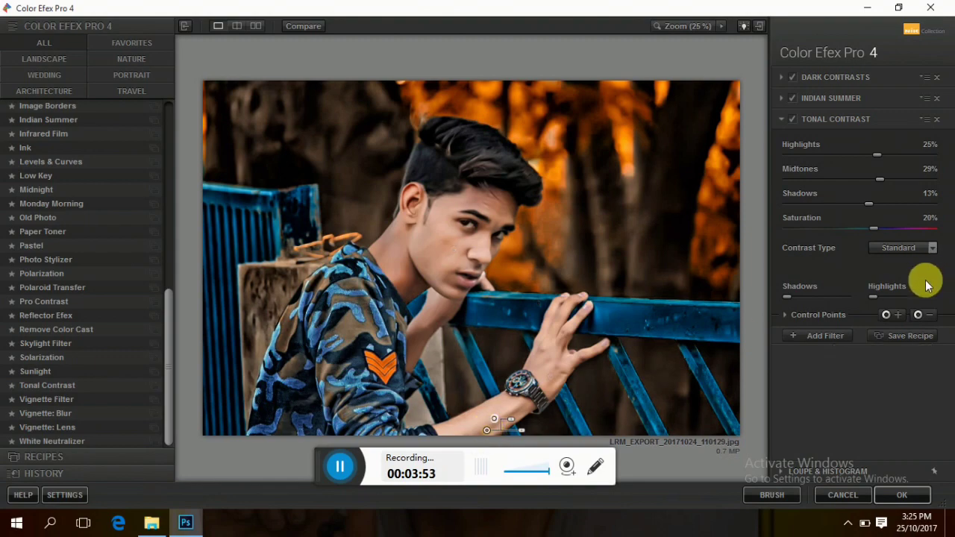
{"action": "left_click", "coordinate": [918, 314]}
{"action": "left_click", "coordinate": [493, 208]}
{"action": "left_click", "coordinate": [834, 336]}
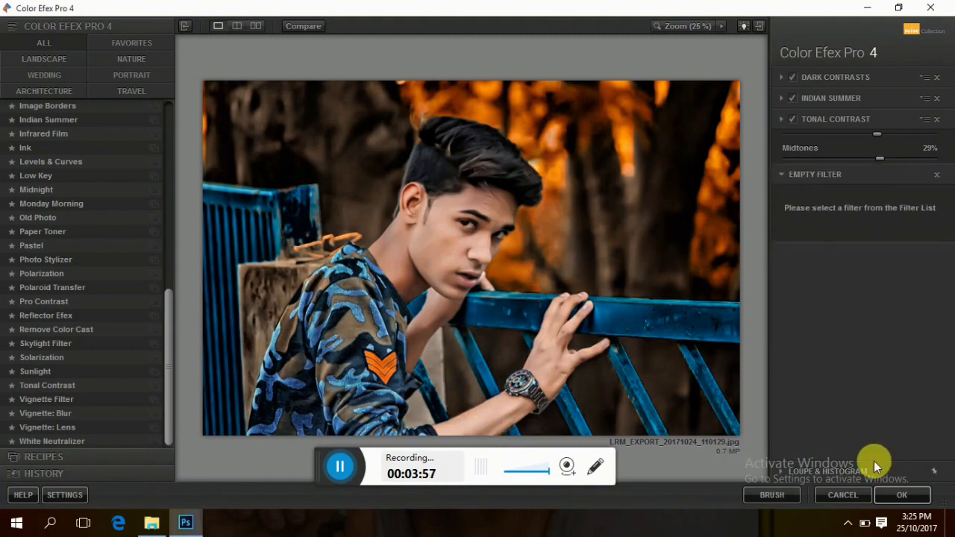
Apply the Color Efex filters, compare the result on and off, and flatten the image
{"action": "left_click", "coordinate": [890, 489]}
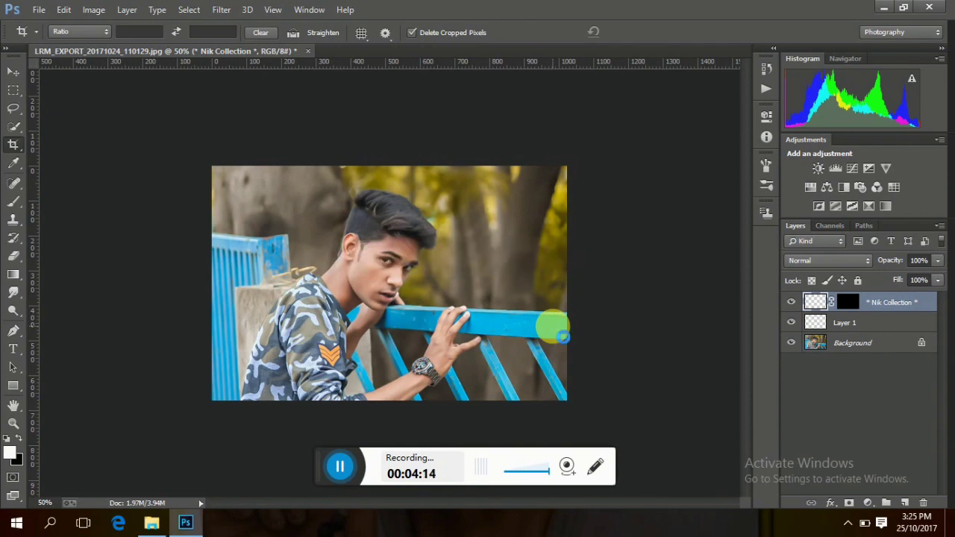
{"action": "left_click", "coordinate": [791, 303]}
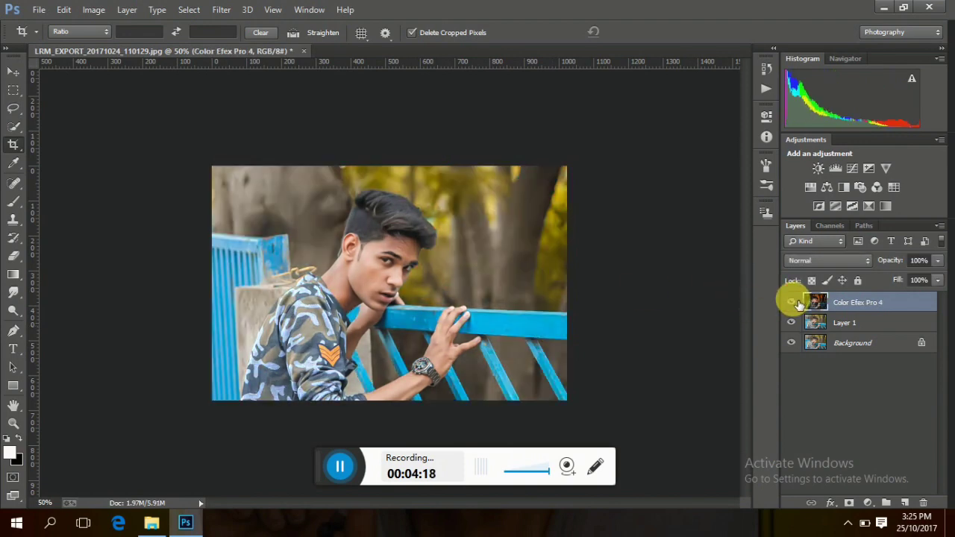
{"action": "left_click", "coordinate": [790, 302]}
{"action": "right_click", "coordinate": [848, 300]}
{"action": "left_click", "coordinate": [595, 427]}
Duplicate the background as Layer 1 and open the Camera Raw Filter on it
{"action": "key", "text": "ctrl+j"}
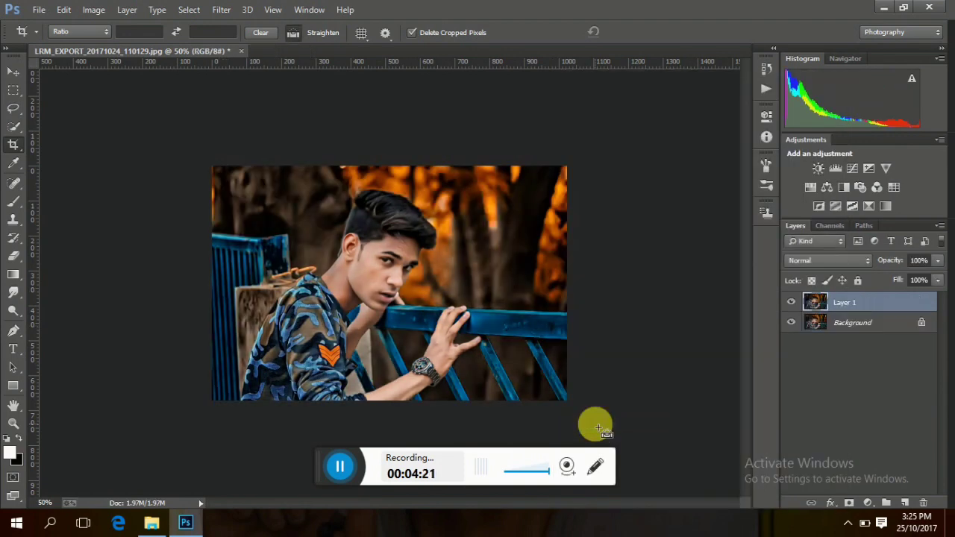
{"action": "left_click", "coordinate": [227, 15]}
{"action": "left_click", "coordinate": [273, 89]}
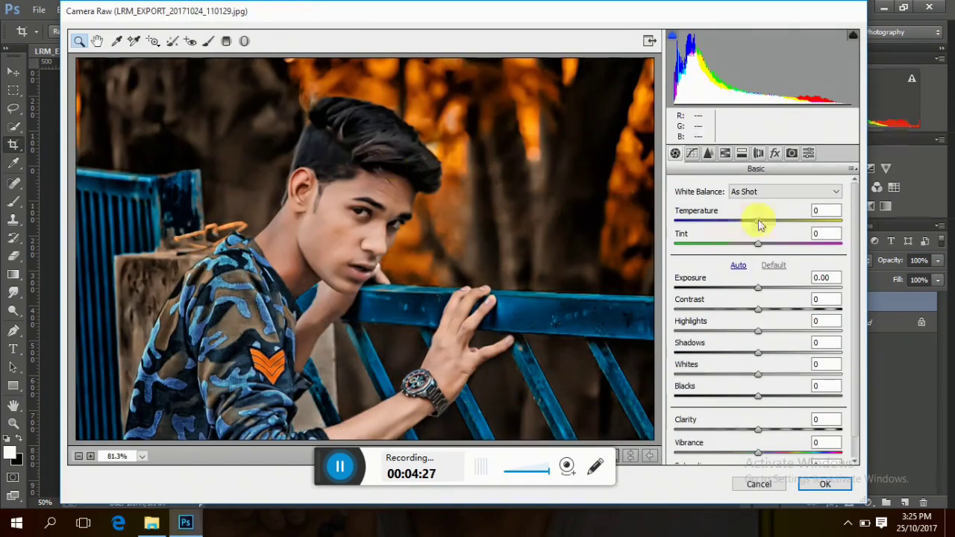
Set Oranges luminance +21, post-crop vignette -24 and Shadows +19, then apply to Layer 1
{"action": "left_click", "coordinate": [742, 153]}
{"action": "left_click", "coordinate": [724, 153]}
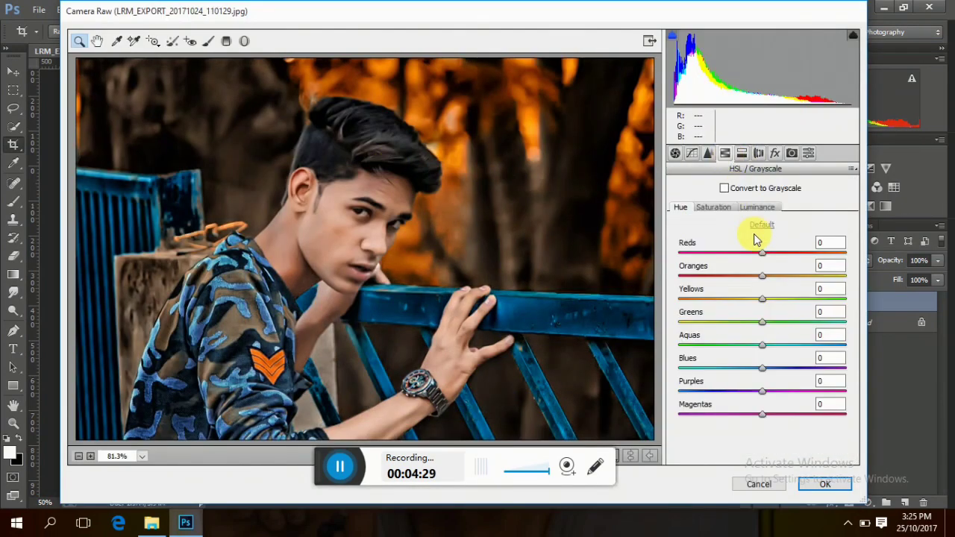
{"action": "left_click", "coordinate": [758, 209]}
{"action": "left_click_drag", "start_coordinate": [762, 279], "coordinate": [787, 279]}
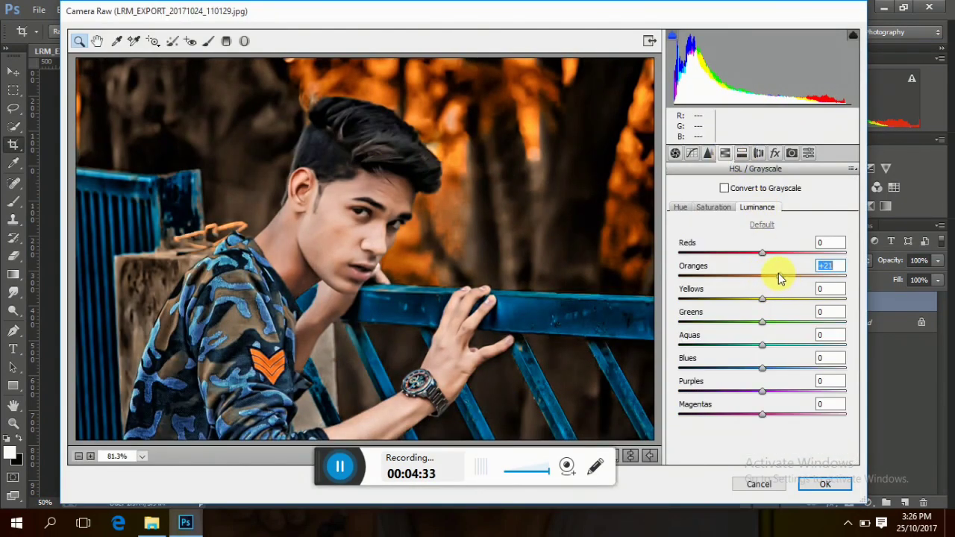
{"action": "left_click", "coordinate": [775, 153]}
{"action": "left_click_drag", "start_coordinate": [761, 333], "coordinate": [733, 330]}
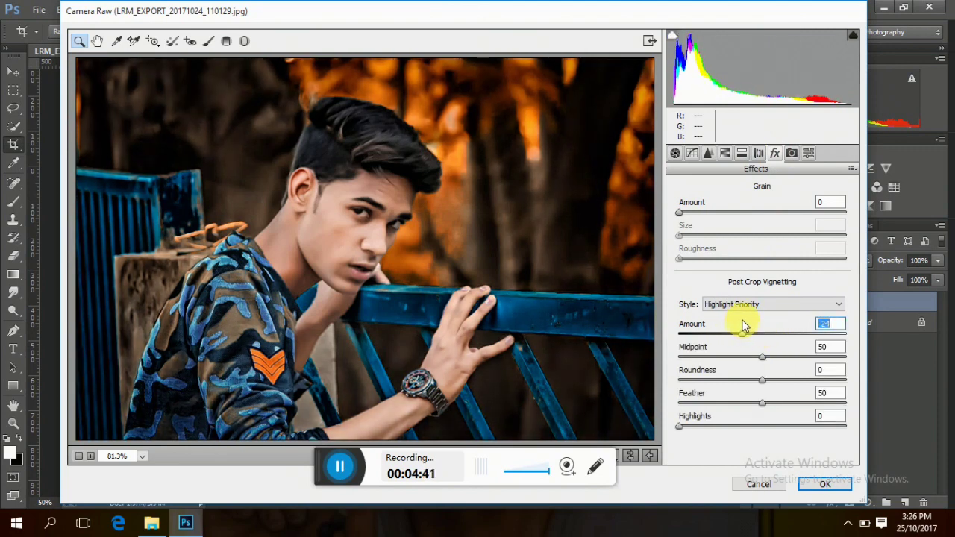
{"action": "left_click", "coordinate": [725, 153]}
{"action": "left_click", "coordinate": [714, 207]}
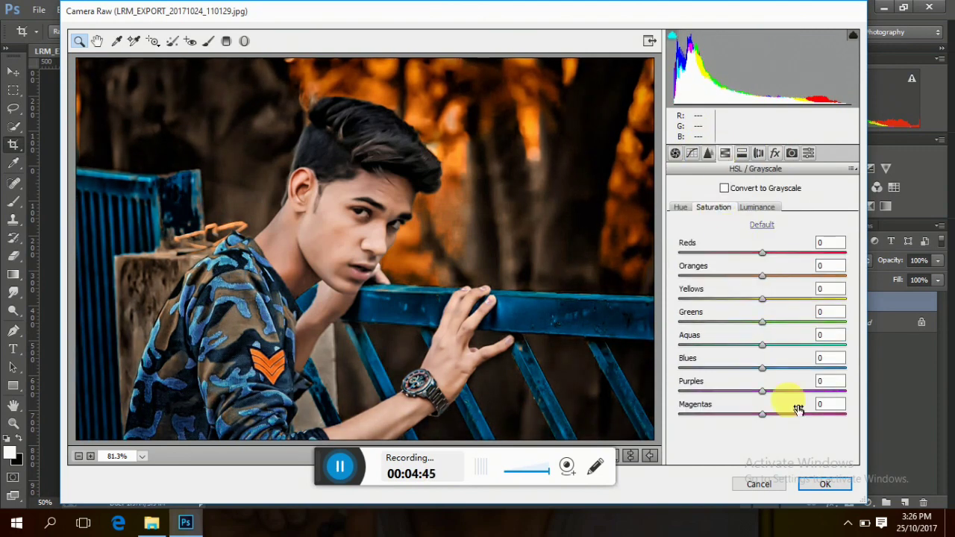
{"action": "left_click", "coordinate": [675, 153]}
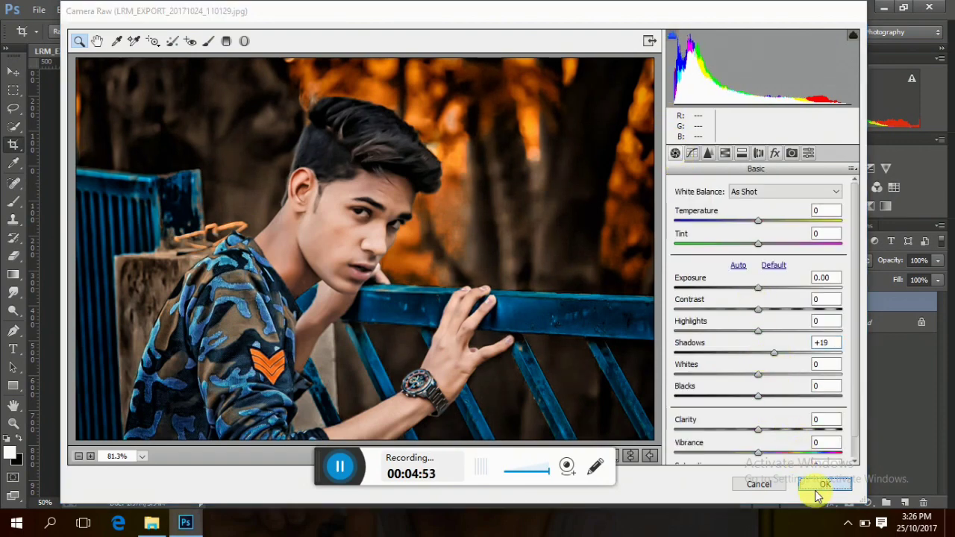
{"action": "left_click", "coordinate": [825, 484]}
Undo a flatten, add a new empty layer, and set up a black 202-pixel brush
{"action": "right_click", "coordinate": [853, 304]}
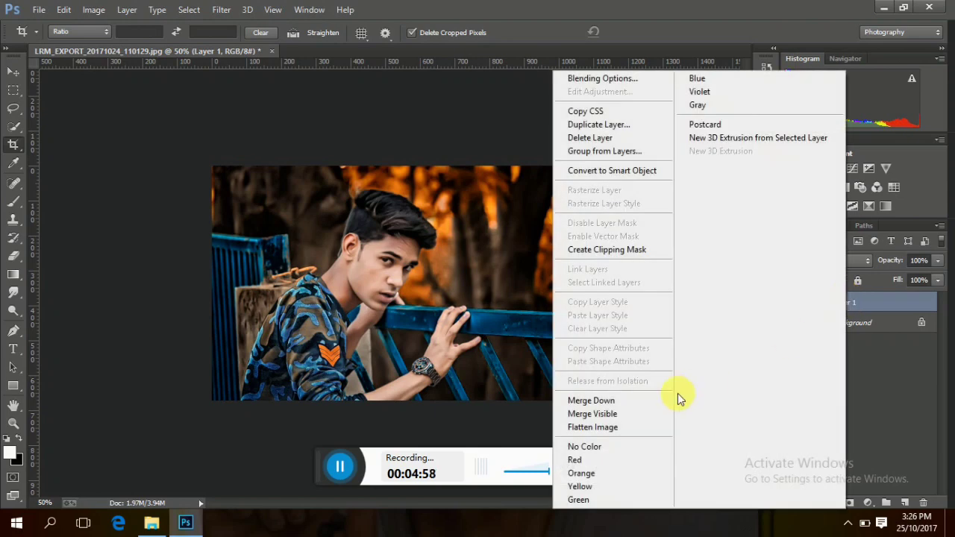
{"action": "left_click", "coordinate": [642, 426]}
{"action": "key", "text": "ctrl+z"}
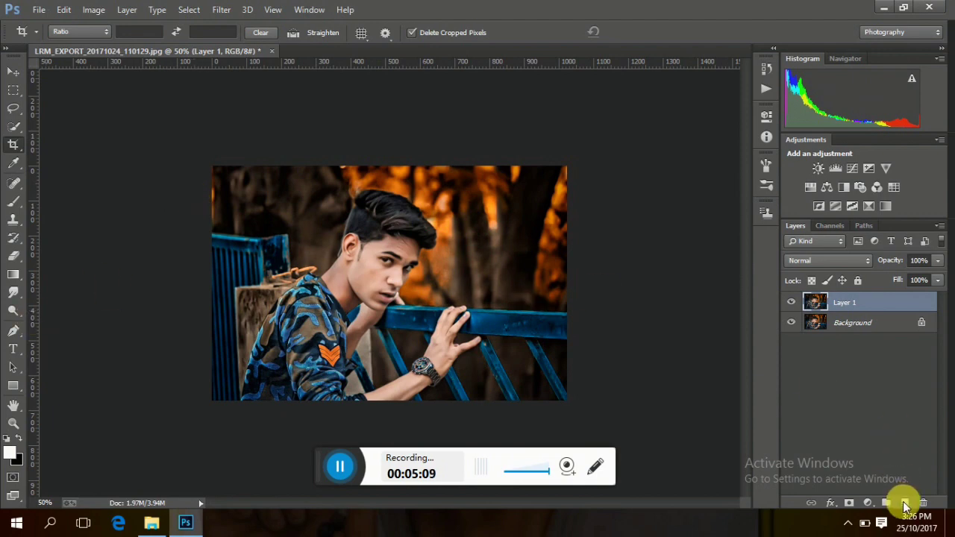
{"action": "left_click", "coordinate": [904, 503]}
{"action": "left_click", "coordinate": [8, 438]}
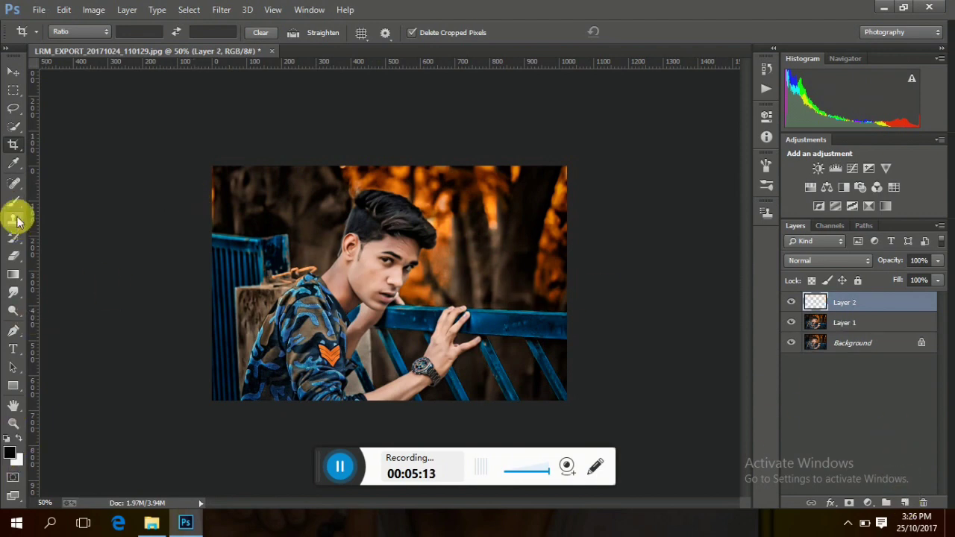
{"action": "left_click", "coordinate": [15, 220]}
{"action": "left_click", "coordinate": [70, 31]}
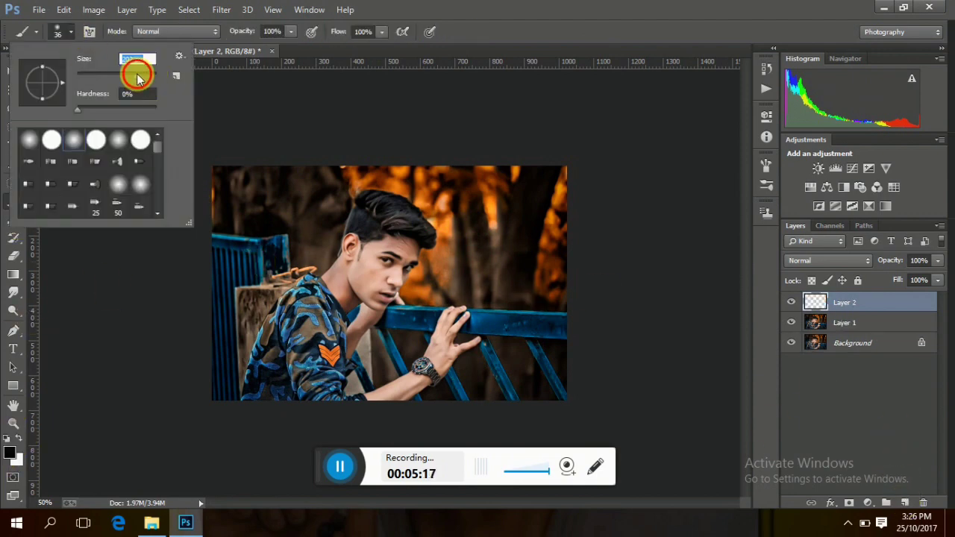
{"action": "left_click", "coordinate": [578, 234]}
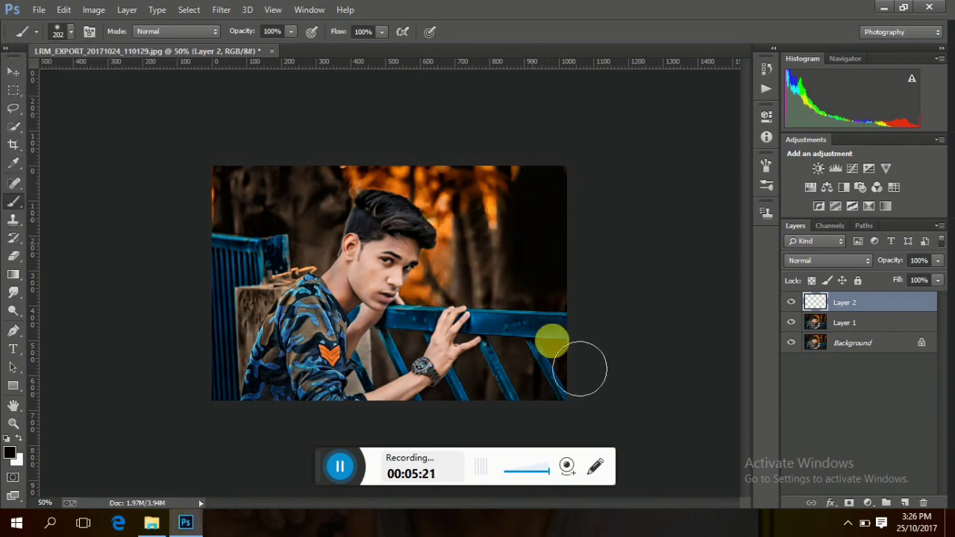
Paint black over the right edge, lower the layer to 26% opacity, and merge it down
{"action": "mouse_move", "coordinate": [579, 367]}
{"action": "left_mouse_down"}
{"action": "mouse_move", "coordinate": [571, 375]}
{"action": "mouse_move", "coordinate": [558, 279]}
{"action": "mouse_move", "coordinate": [571, 435]}
{"action": "left_mouse_up"}
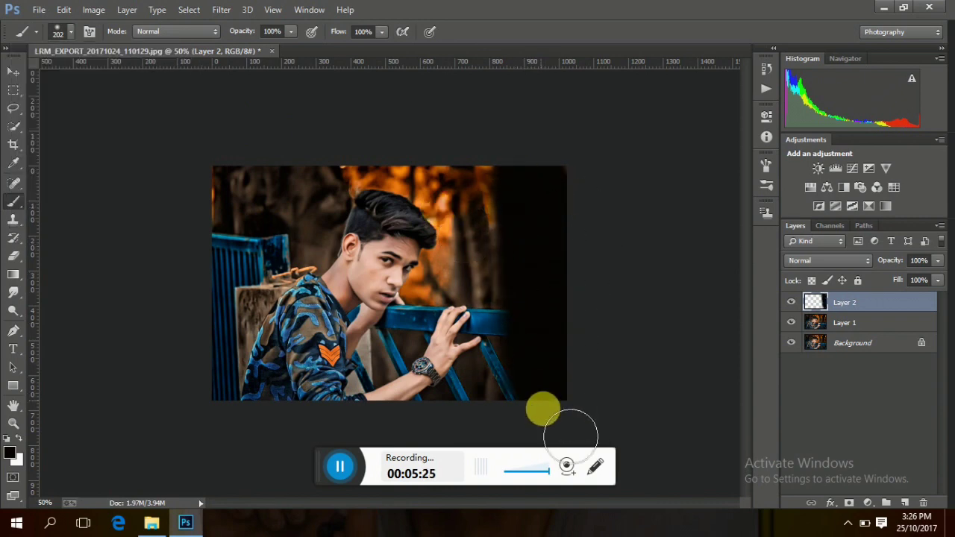
{"action": "left_click", "coordinate": [936, 260]}
{"action": "left_click_drag", "start_coordinate": [920, 277], "coordinate": [893, 276]}
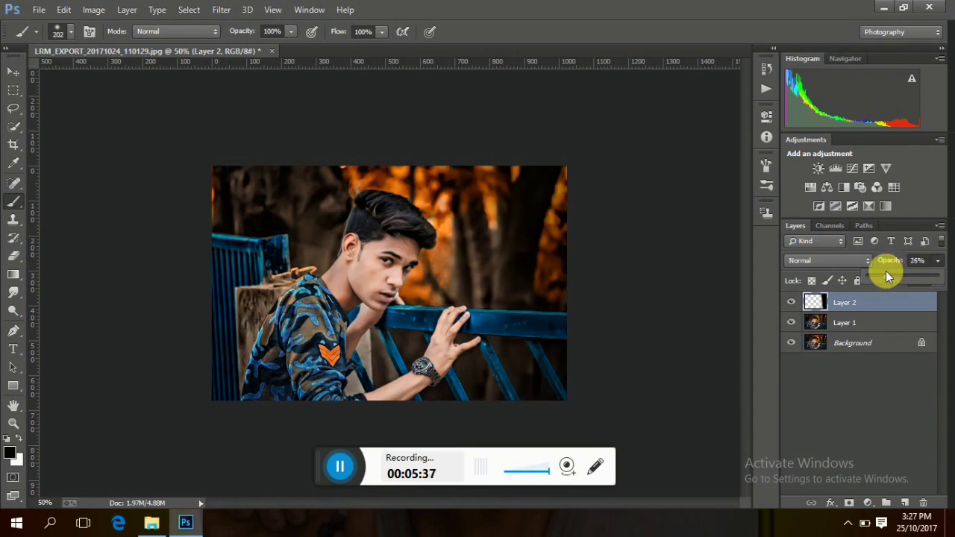
{"action": "left_click", "coordinate": [865, 322]}
{"action": "right_click", "coordinate": [865, 322]}
{"action": "left_click", "coordinate": [619, 427]}
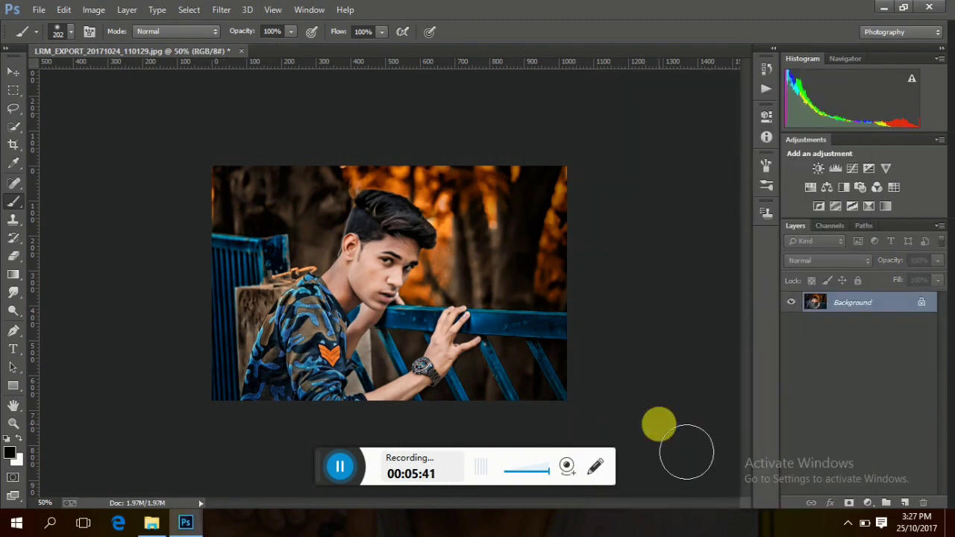
Select the Smudge tool, zoom into the portrait, and set the brush size to 45 px
{"action": "left_click", "coordinate": [13, 294]}
{"action": "key", "text": "ctrl+plus"}
{"action": "scroll", "coordinate": [447, 227], "scroll_direction": "up", "scroll_amount": 1}
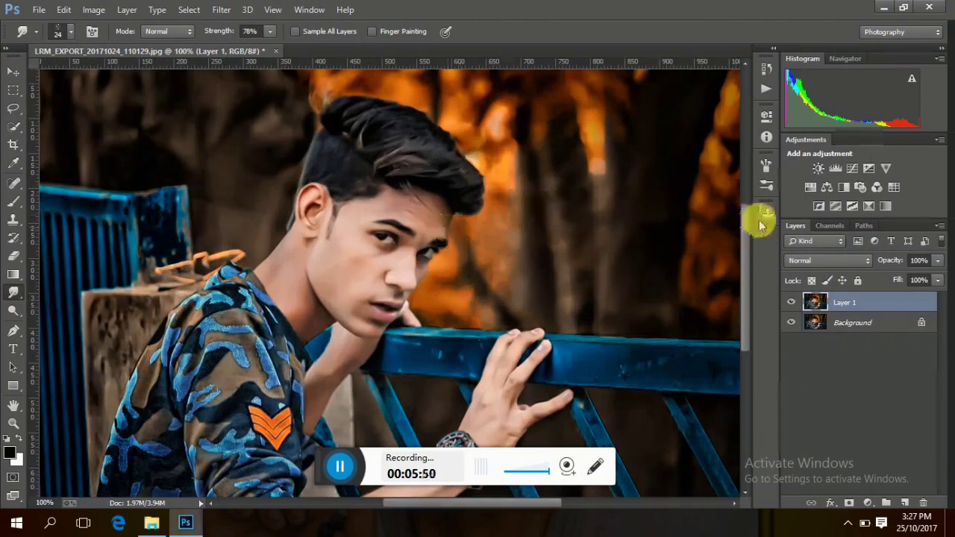
{"action": "left_click_drag", "start_coordinate": [742, 227], "coordinate": [742, 202]}
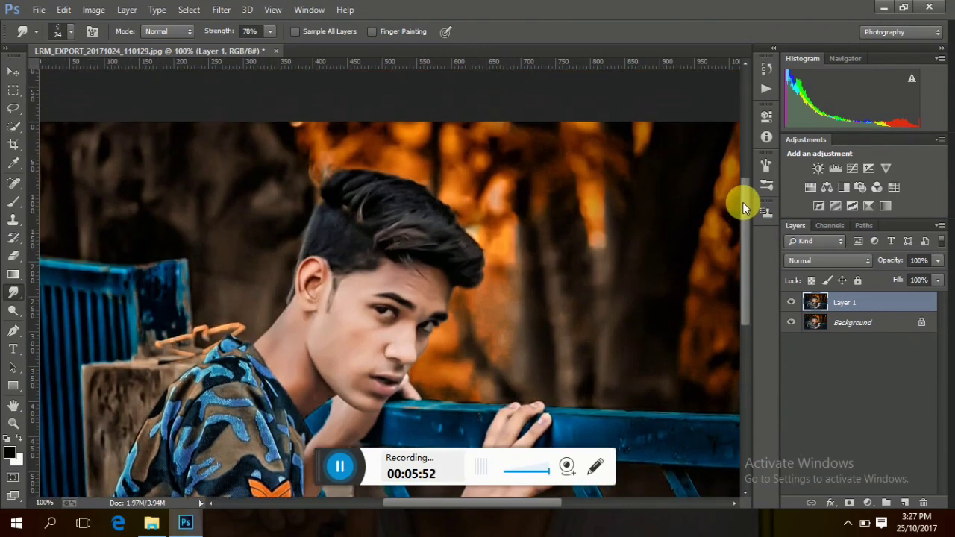
{"action": "left_click", "coordinate": [70, 31]}
{"action": "left_click_drag", "start_coordinate": [91, 76], "coordinate": [94, 76]}
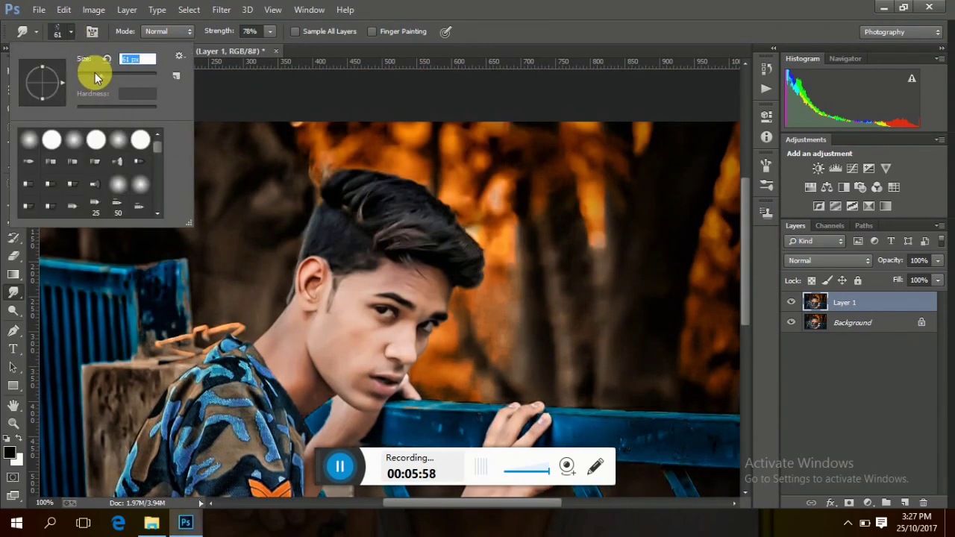
{"action": "left_click", "coordinate": [464, 269]}
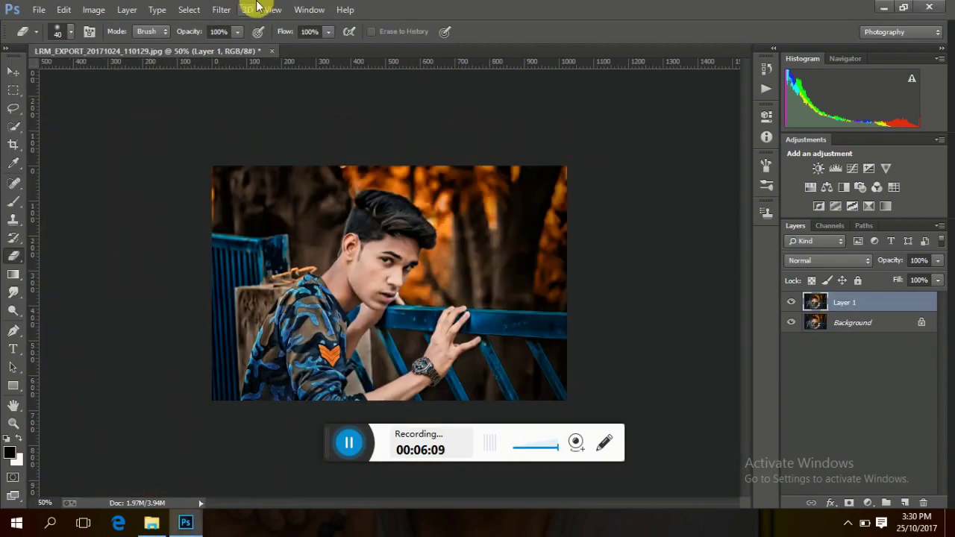
Apply a 10-pixel High Pass filter to the portrait layer
{"action": "left_click", "coordinate": [221, 9]}
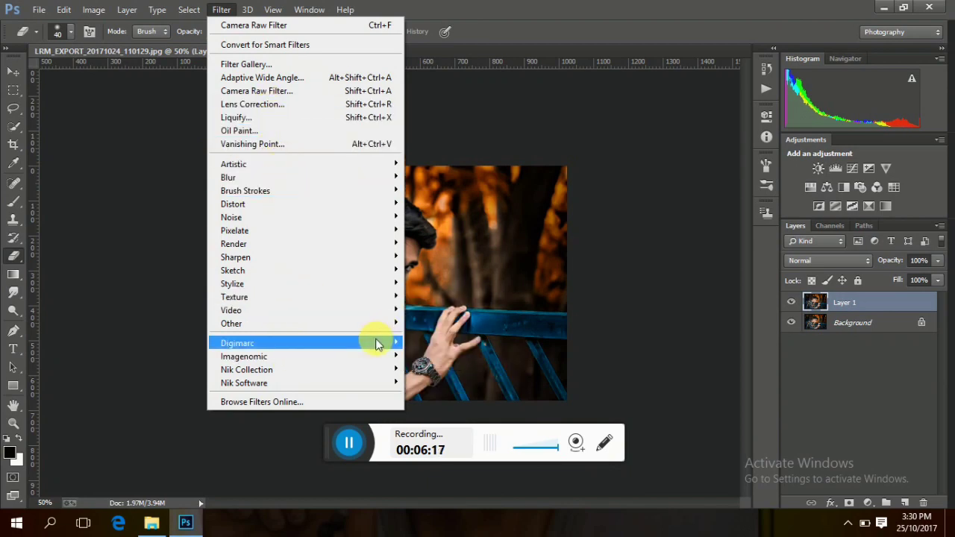
{"action": "left_click", "coordinate": [439, 337]}
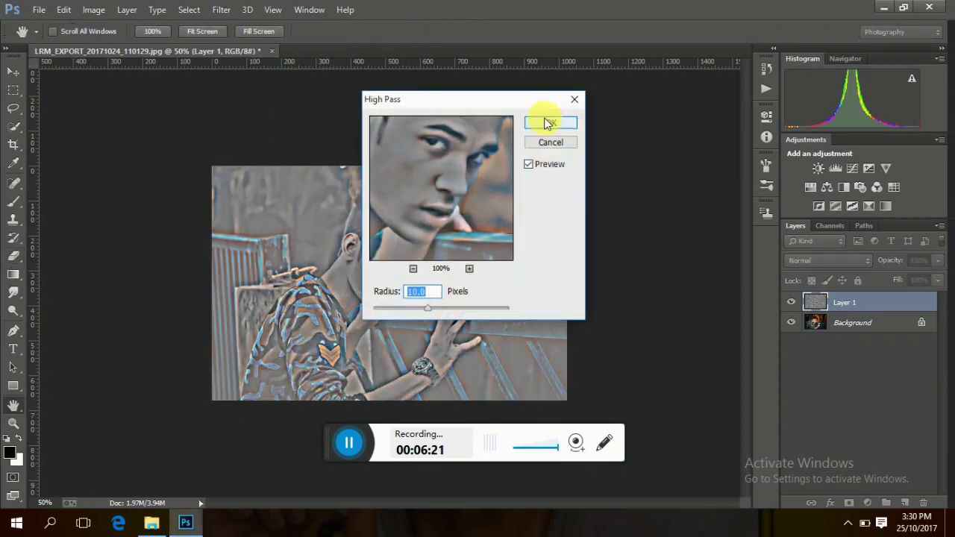
{"action": "left_click", "coordinate": [551, 123]}
Blend the High Pass layer in Pin Light and merge it down into Layer 1
{"action": "left_click", "coordinate": [828, 260]}
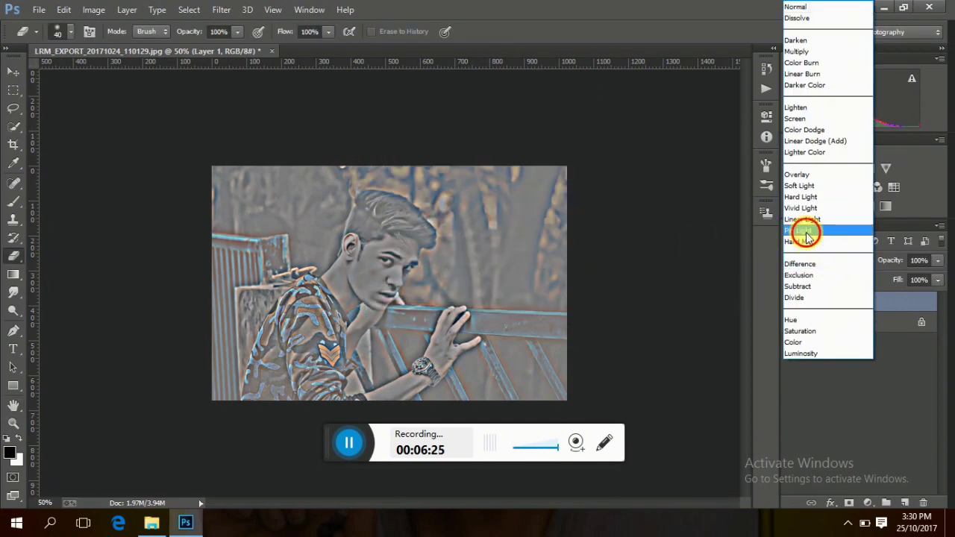
{"action": "left_click", "coordinate": [831, 288]}
{"action": "key", "text": "e"}
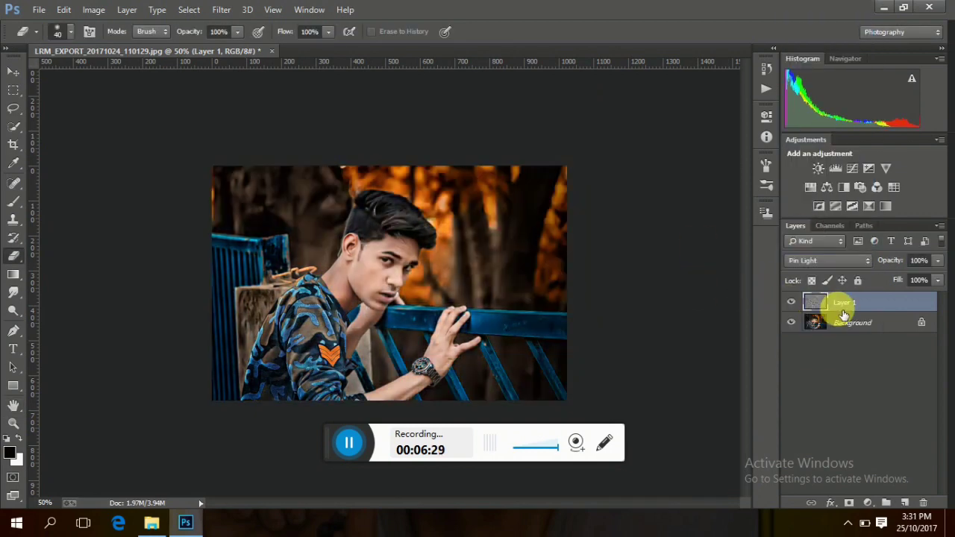
{"action": "right_click", "coordinate": [846, 309]}
{"action": "left_click", "coordinate": [638, 425]}
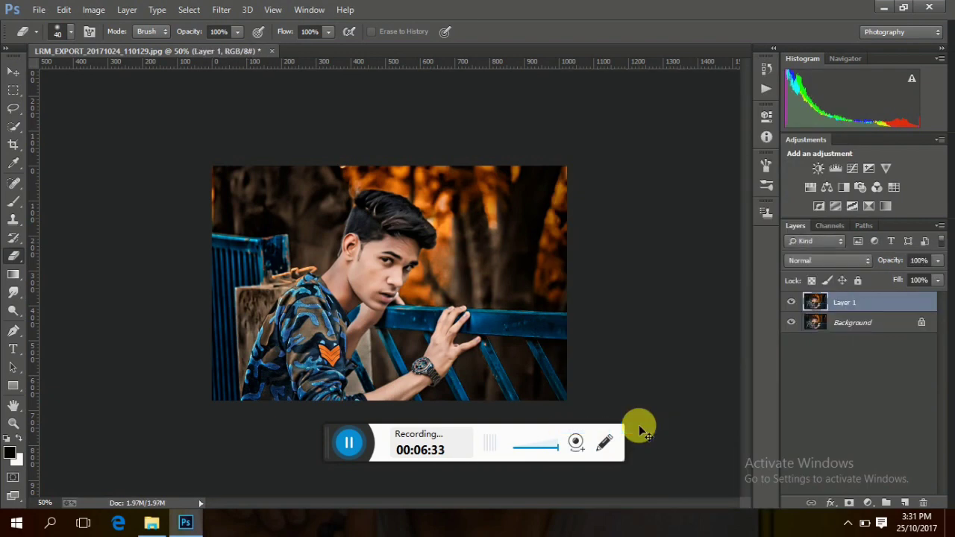
In Camera Raw, set Temperature +8, Exposure +0.35, Blacks -35, Shadows +18 and apply
{"action": "left_click", "coordinate": [218, 9]}
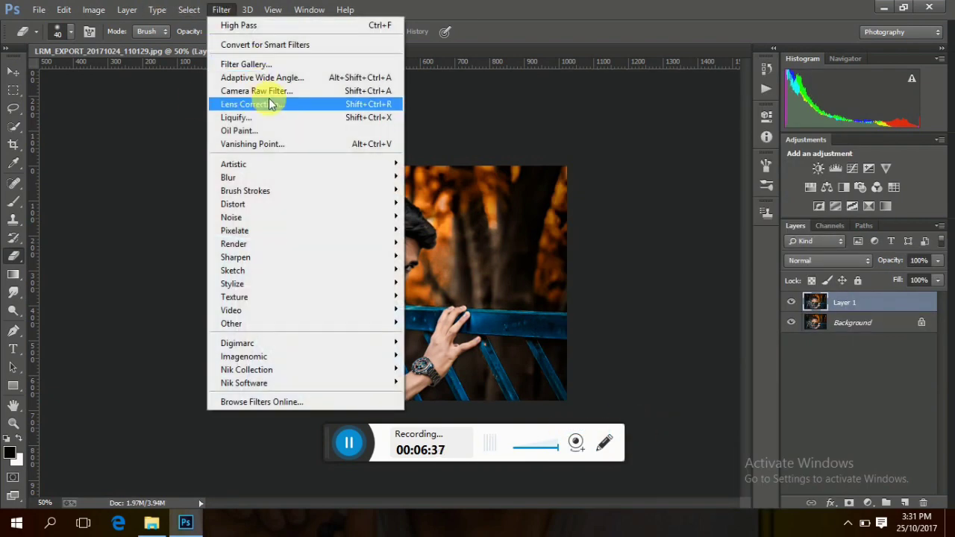
{"action": "left_click", "coordinate": [246, 85]}
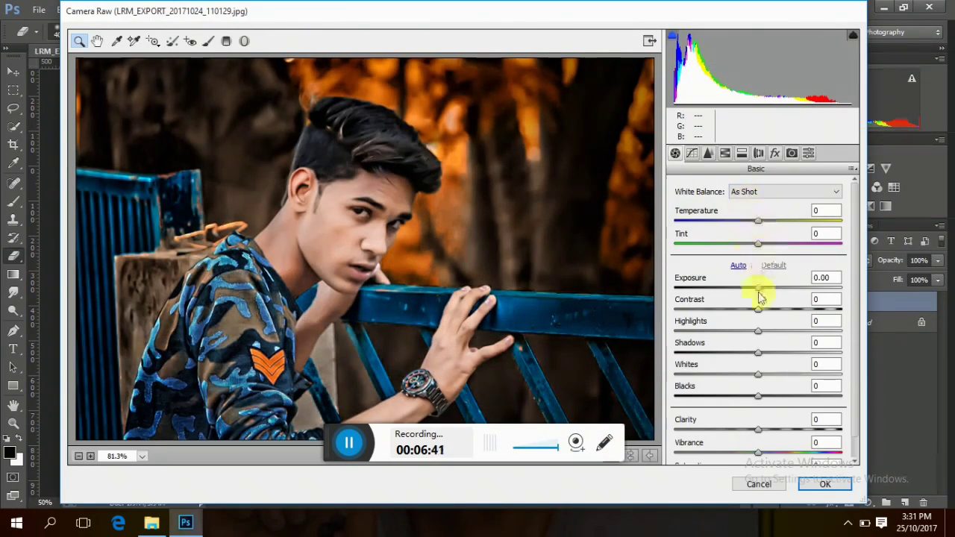
{"action": "left_click_drag", "start_coordinate": [759, 222], "coordinate": [769, 222]}
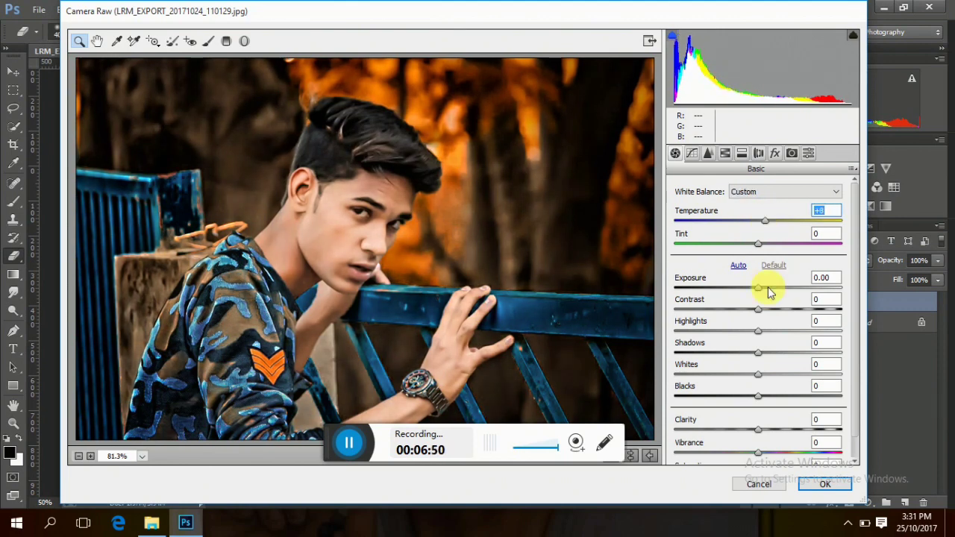
{"action": "left_click_drag", "start_coordinate": [758, 287], "coordinate": [763, 289]}
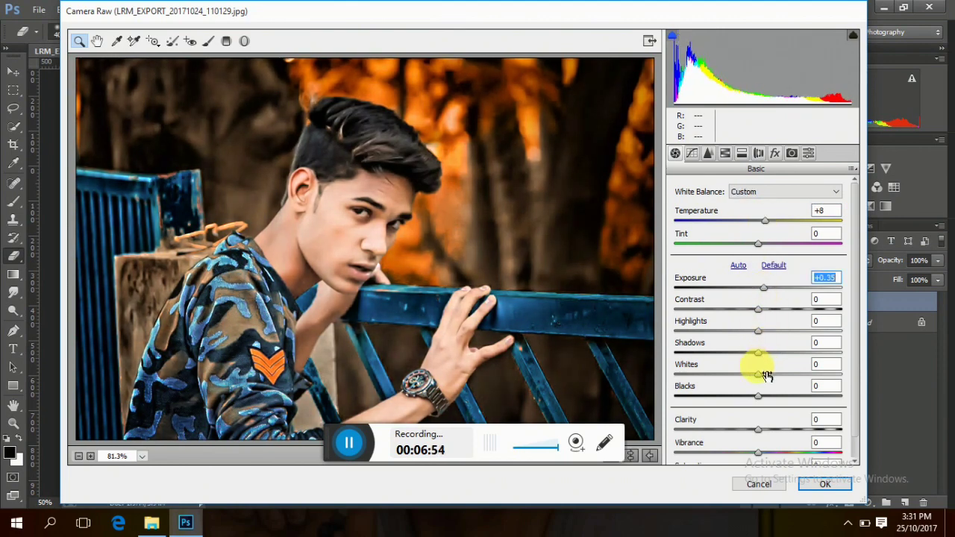
{"action": "left_click_drag", "start_coordinate": [759, 401], "coordinate": [728, 397]}
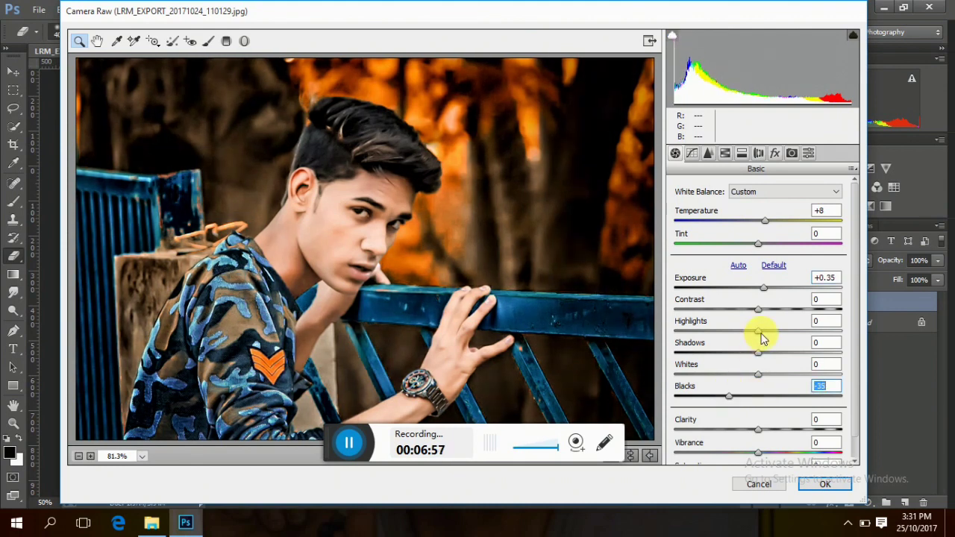
{"action": "left_click_drag", "start_coordinate": [758, 356], "coordinate": [773, 355]}
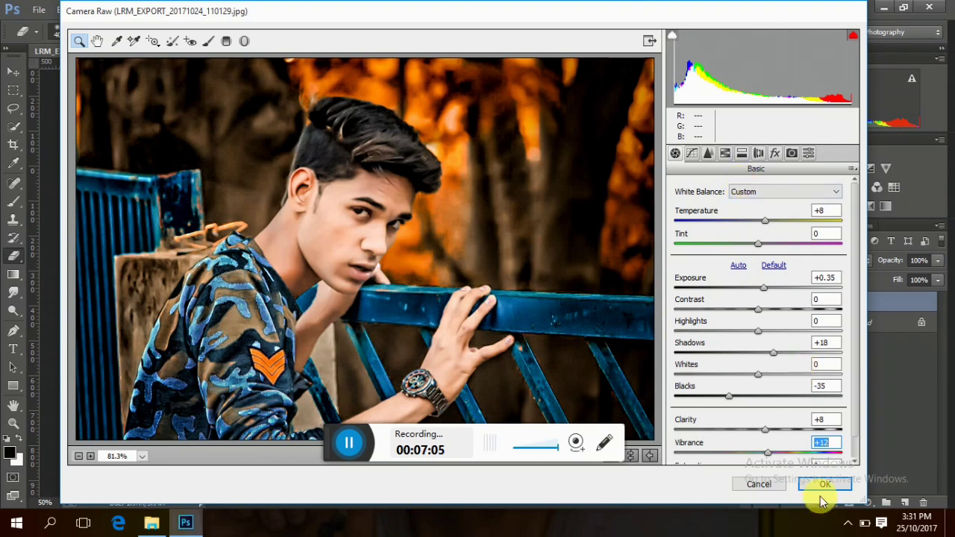
{"action": "left_click", "coordinate": [824, 483]}
Flatten the image and set up the Type tool for white 72 pt text
{"action": "right_click", "coordinate": [848, 301]}
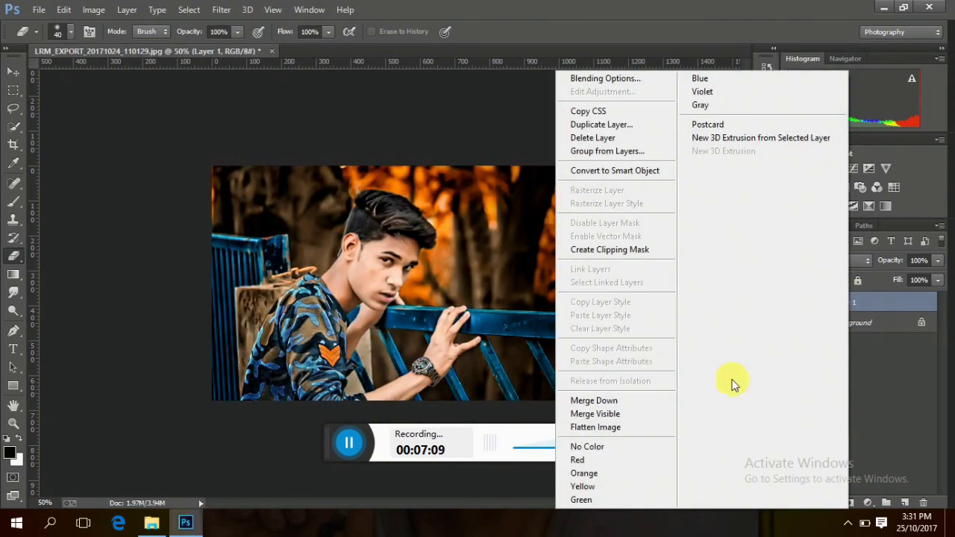
{"action": "left_click", "coordinate": [595, 427]}
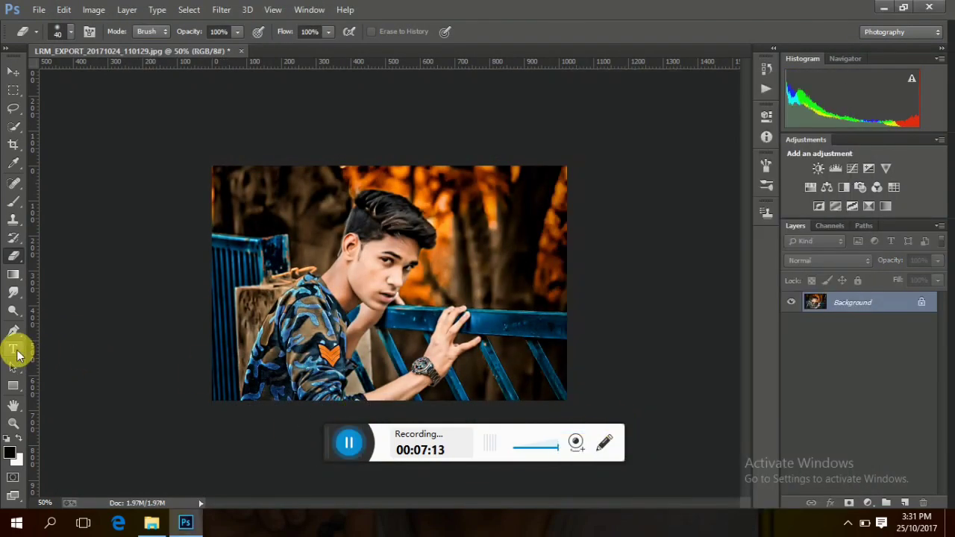
{"action": "left_click", "coordinate": [14, 350]}
{"action": "left_click", "coordinate": [464, 32]}
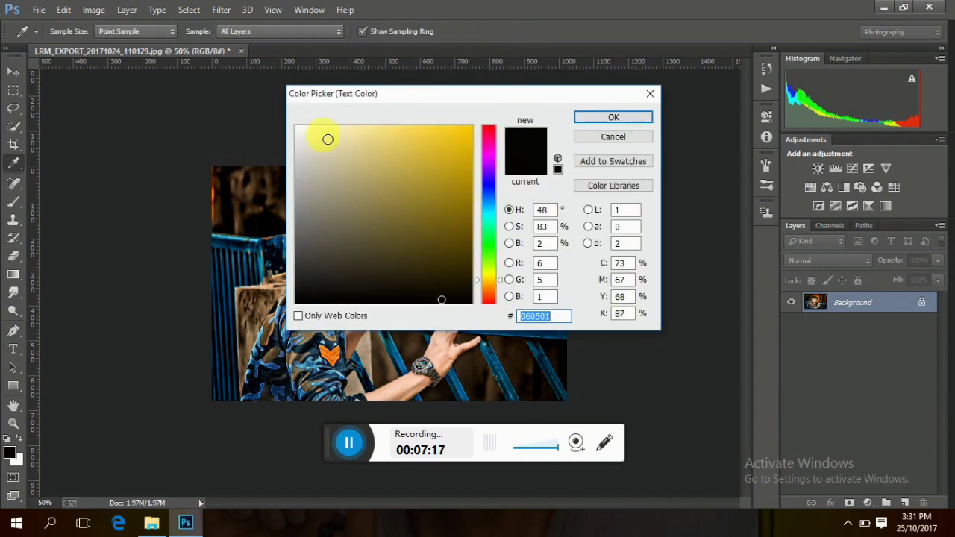
{"action": "left_click", "coordinate": [302, 132]}
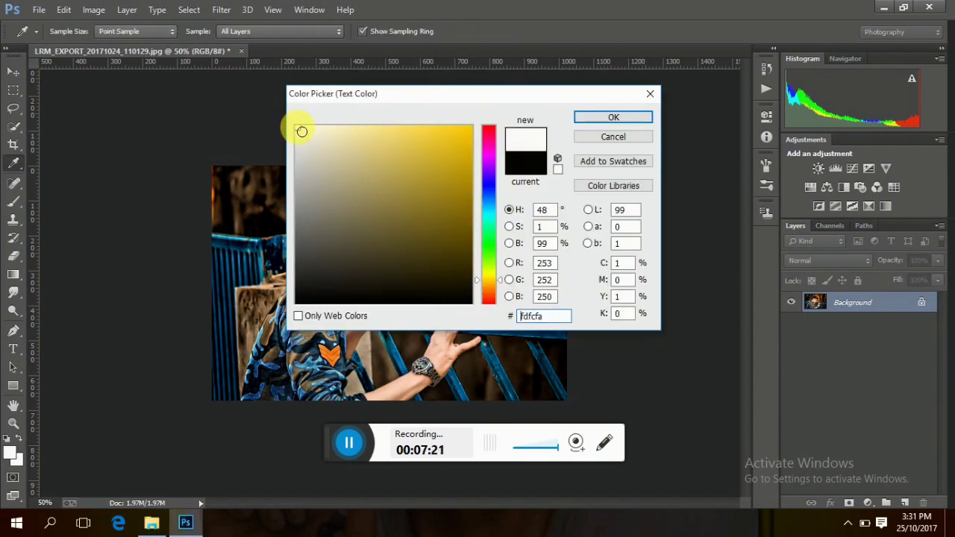
{"action": "left_click", "coordinate": [589, 120]}
{"action": "left_click", "coordinate": [291, 32]}
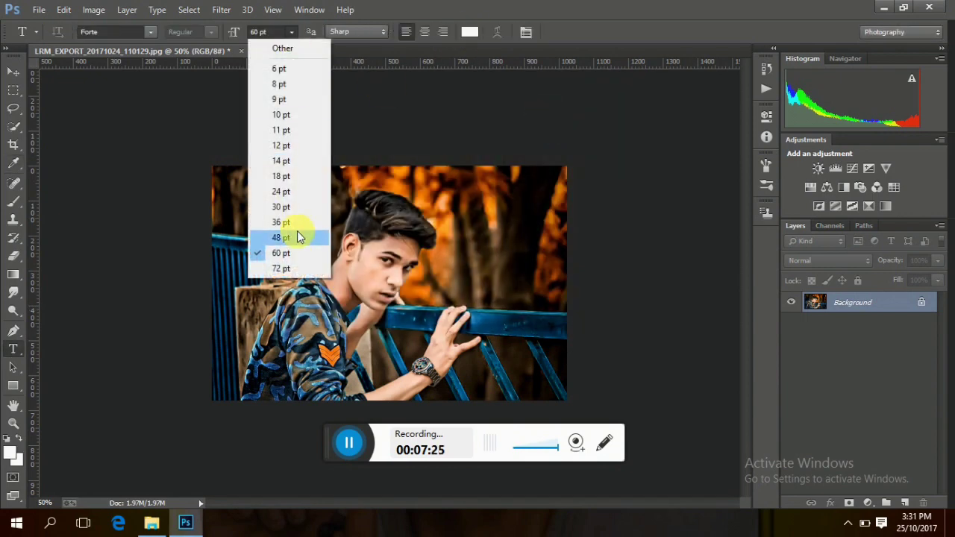
{"action": "left_click", "coordinate": [294, 269]}
Add three text lines, KING, OF and KING, above the man's head
{"action": "left_click", "coordinate": [473, 208]}
{"action": "type", "text": "KING"}
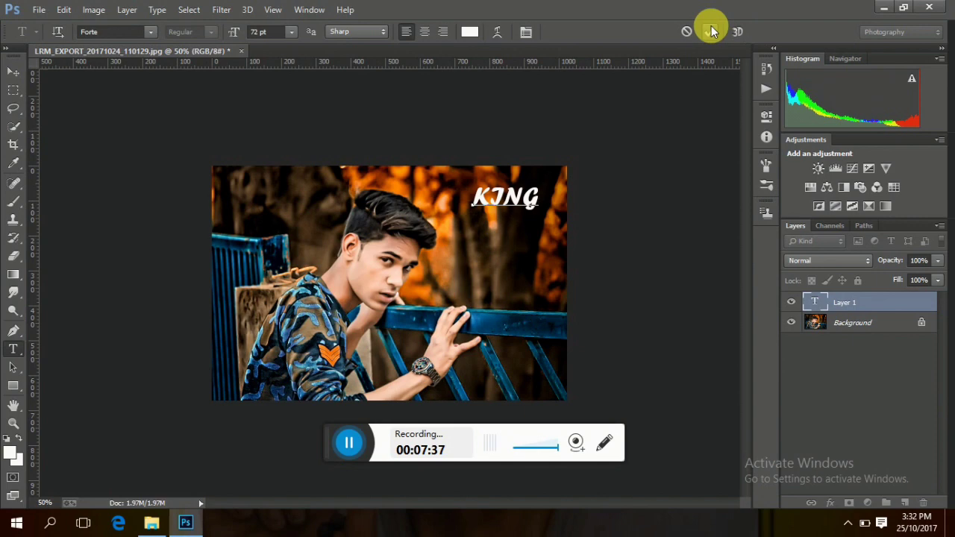
{"action": "left_click", "coordinate": [710, 31]}
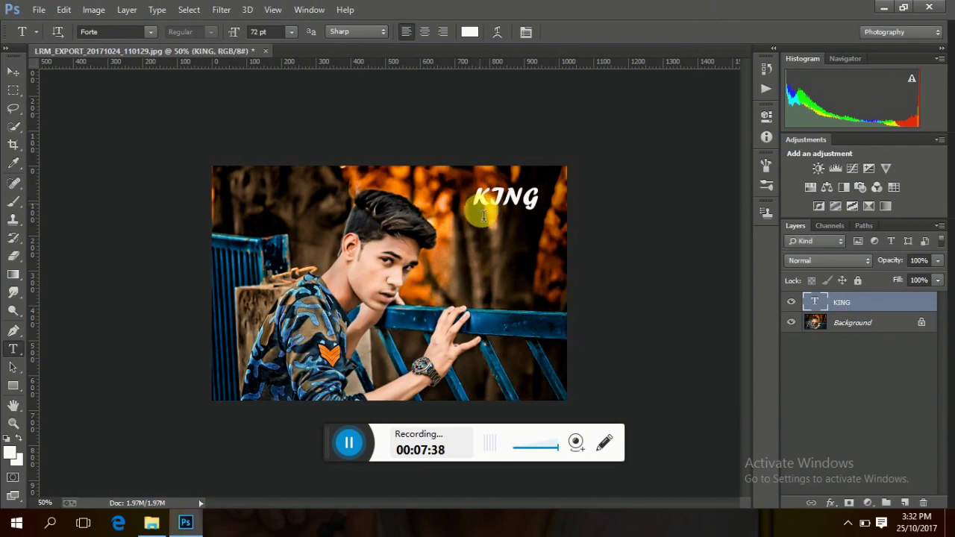
{"action": "left_click", "coordinate": [499, 222]}
{"action": "type", "text": "OF"}
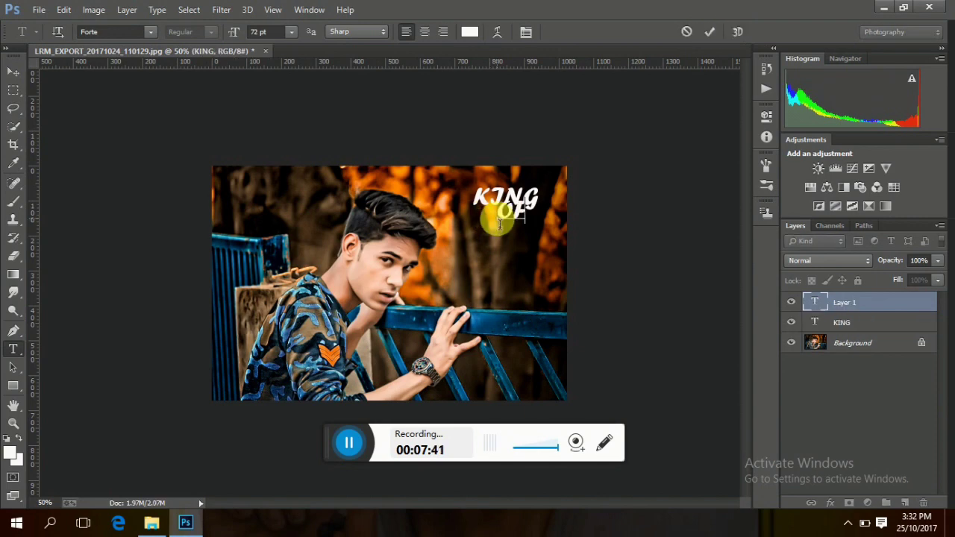
{"action": "left_click", "coordinate": [710, 31]}
{"action": "left_click", "coordinate": [490, 241]}
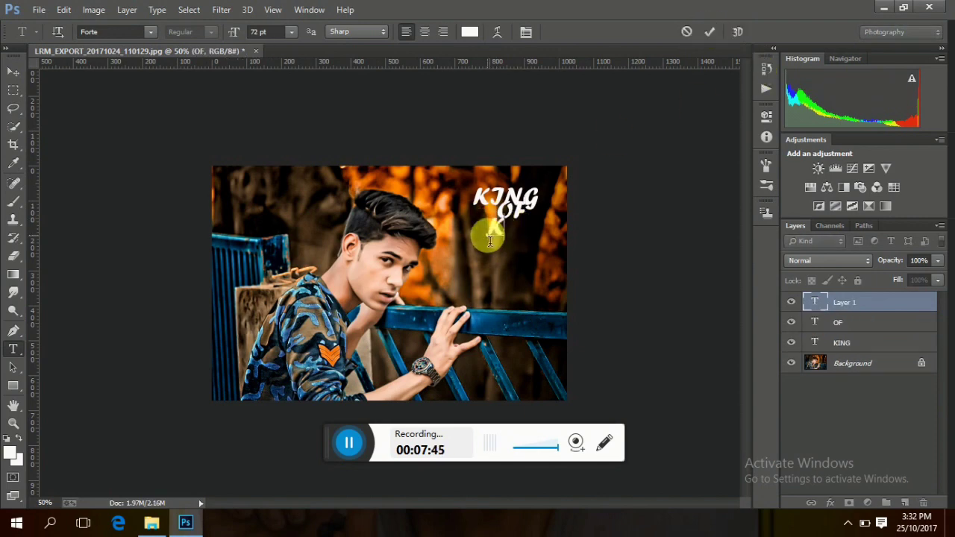
{"action": "type", "text": "KING"}
{"action": "left_click", "coordinate": [713, 34]}
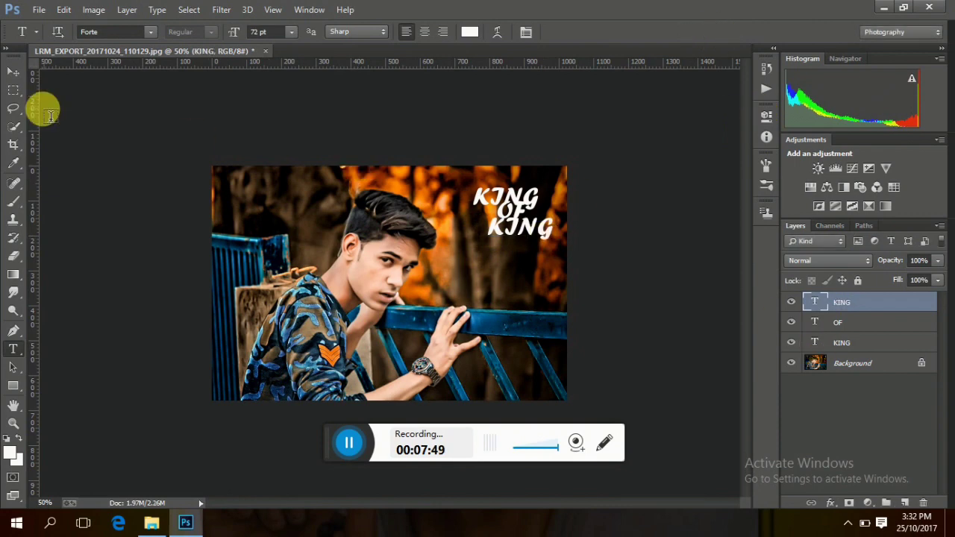
Move the KING, OF and KING lines so they are evenly spaced and centred
{"action": "left_click", "coordinate": [13, 72]}
{"action": "left_click", "coordinate": [166, 31]}
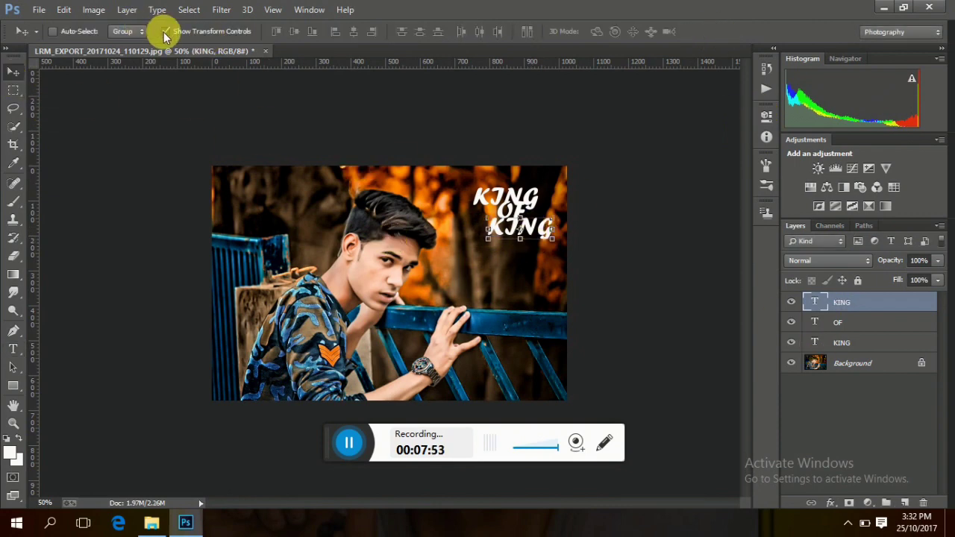
{"action": "left_click_drag", "start_coordinate": [537, 230], "coordinate": [523, 256]}
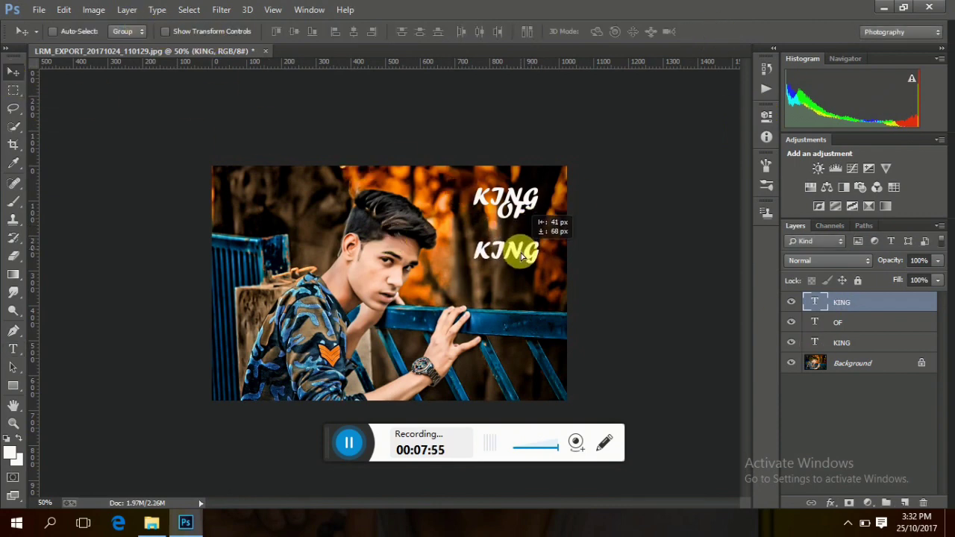
{"action": "left_click", "coordinate": [837, 322]}
{"action": "left_click_drag", "start_coordinate": [507, 213], "coordinate": [513, 233]}
{"action": "left_click", "coordinate": [842, 343]}
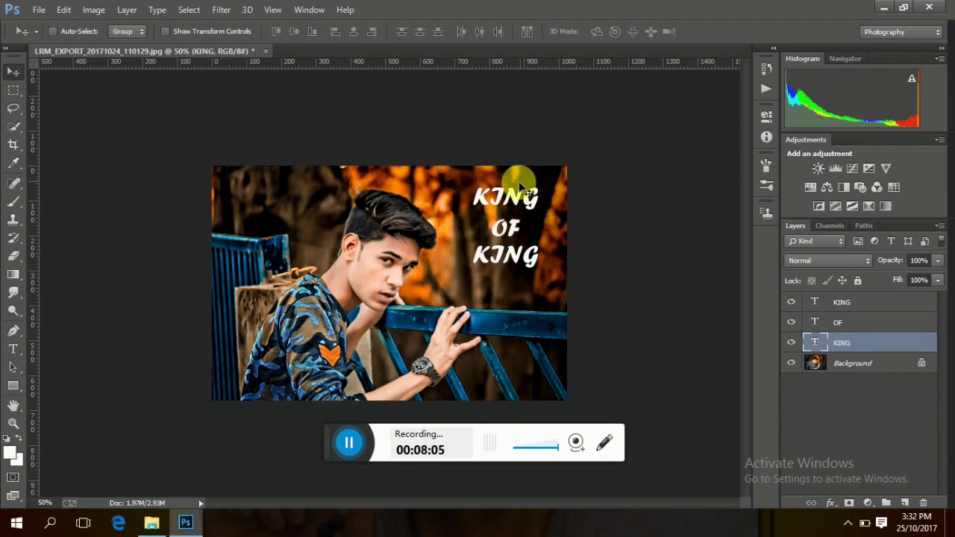
{"action": "left_click_drag", "start_coordinate": [514, 192], "coordinate": [515, 196]}
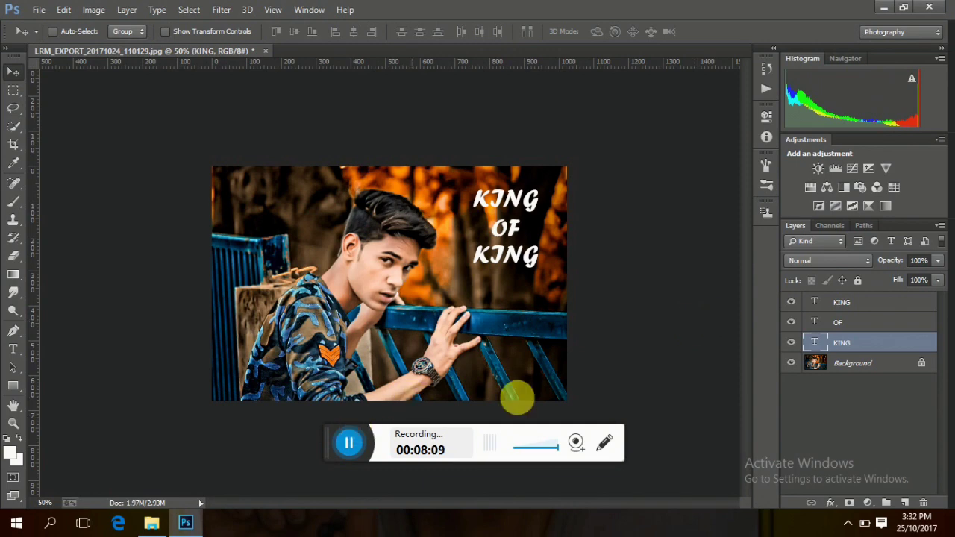
{"action": "right_click", "coordinate": [851, 365]}
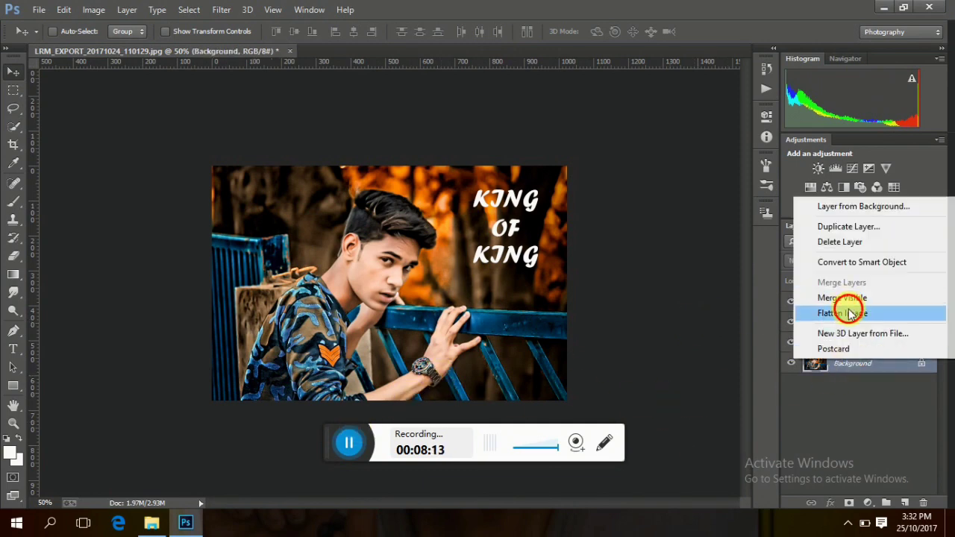
Flatten the text into the photo, duplicate it, and add a new empty layer
{"action": "left_click", "coordinate": [847, 311]}
{"action": "key", "text": "ctrl+j"}
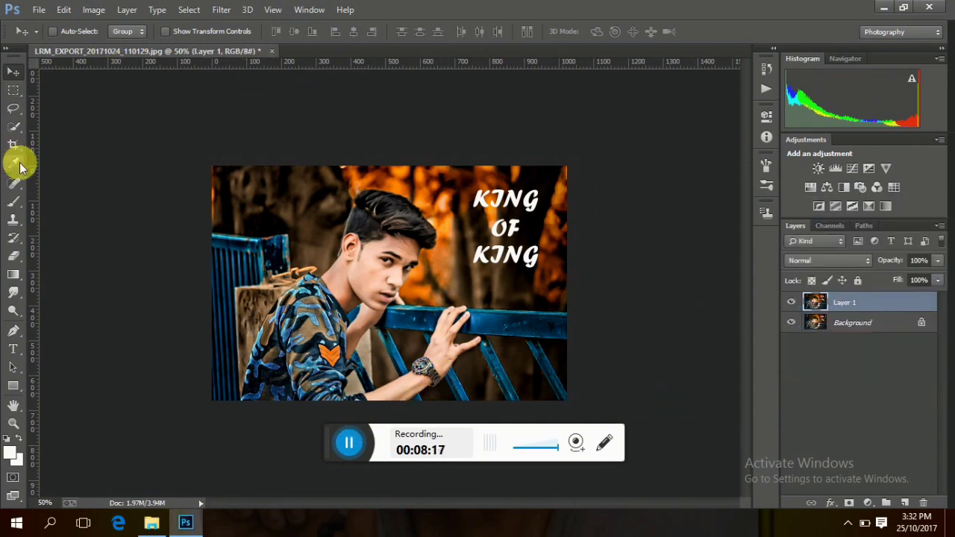
{"action": "left_click", "coordinate": [904, 502]}
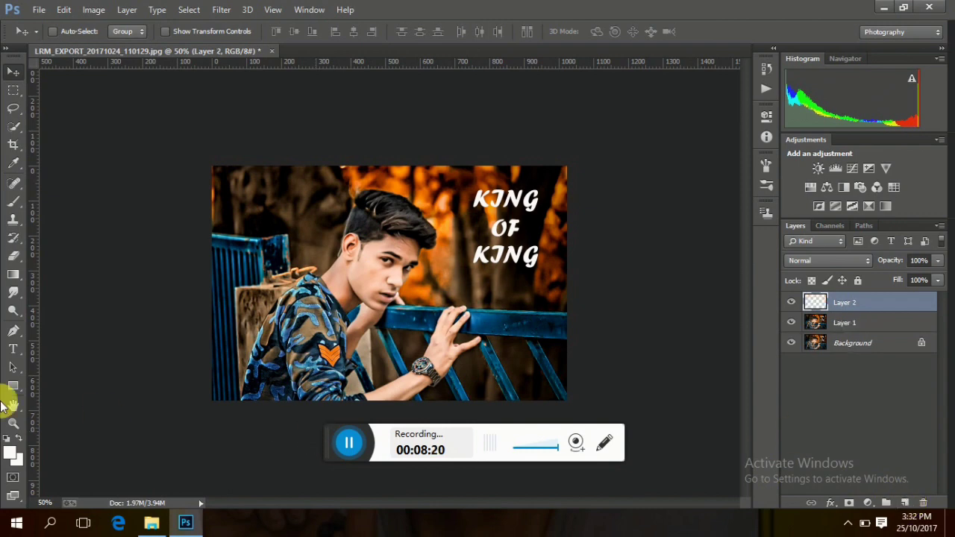
Paint a soft yellow brush dab over the text on the new layer
{"action": "left_click", "coordinate": [10, 452]}
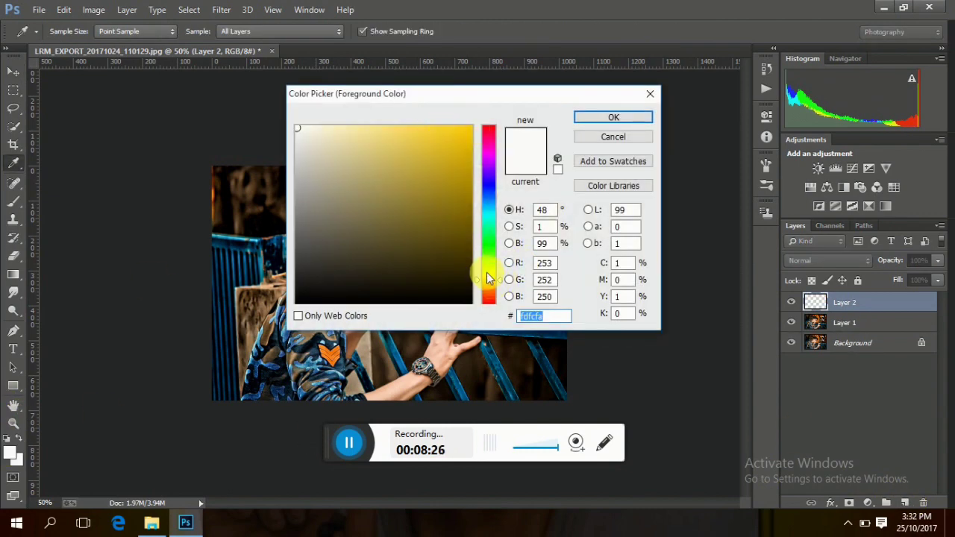
{"action": "left_click_drag", "start_coordinate": [487, 278], "coordinate": [486, 273]}
{"action": "left_click", "coordinate": [473, 132]}
{"action": "left_click", "coordinate": [613, 117]}
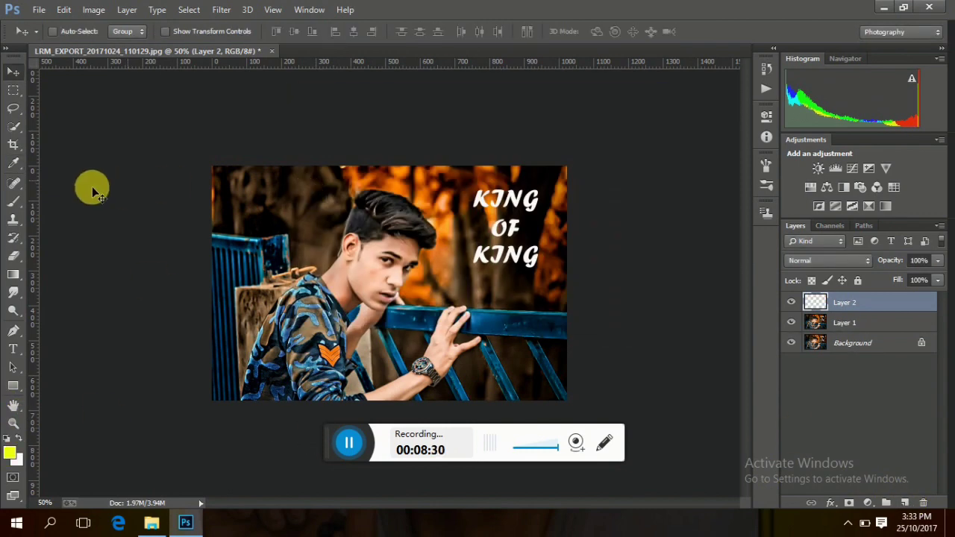
{"action": "key", "text": "b"}
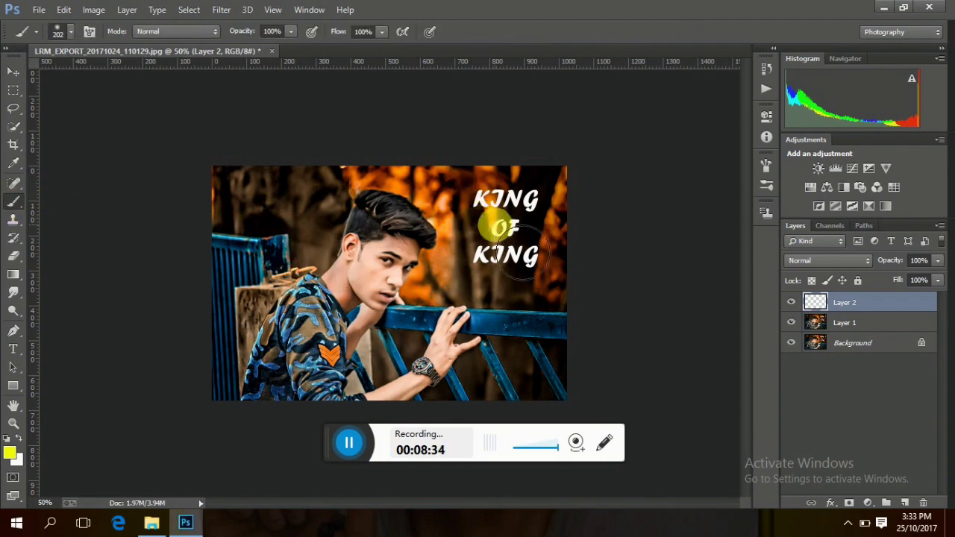
{"action": "left_click", "coordinate": [483, 219]}
Scale the yellow dab much larger and position it over the upper right
{"action": "left_click", "coordinate": [13, 72]}
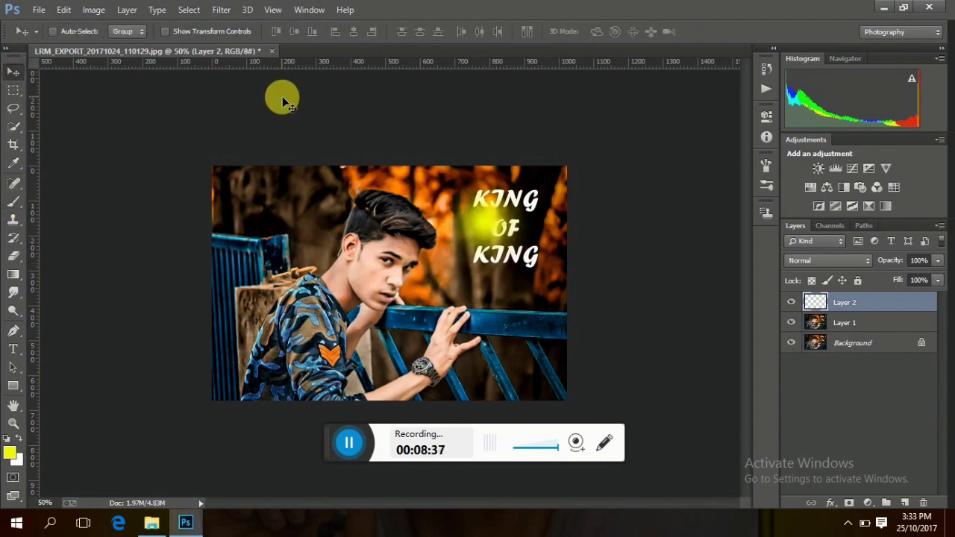
{"action": "left_click_drag", "start_coordinate": [545, 282], "coordinate": [629, 367]}
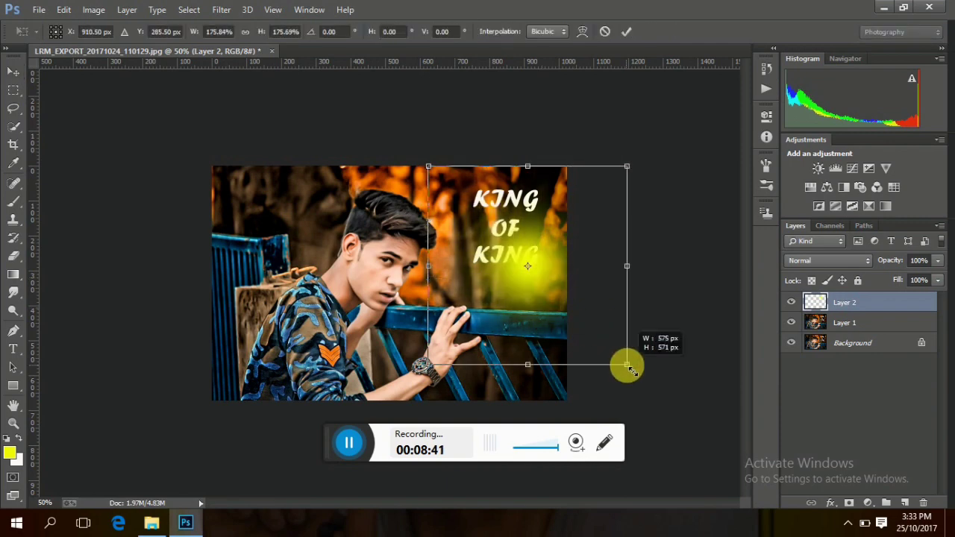
{"action": "left_click_drag", "start_coordinate": [428, 166], "coordinate": [351, 111]}
{"action": "mouse_move", "coordinate": [491, 232]}
{"action": "left_mouse_down"}
{"action": "mouse_move", "coordinate": [515, 245]}
{"action": "mouse_move", "coordinate": [519, 215]}
{"action": "left_mouse_up"}
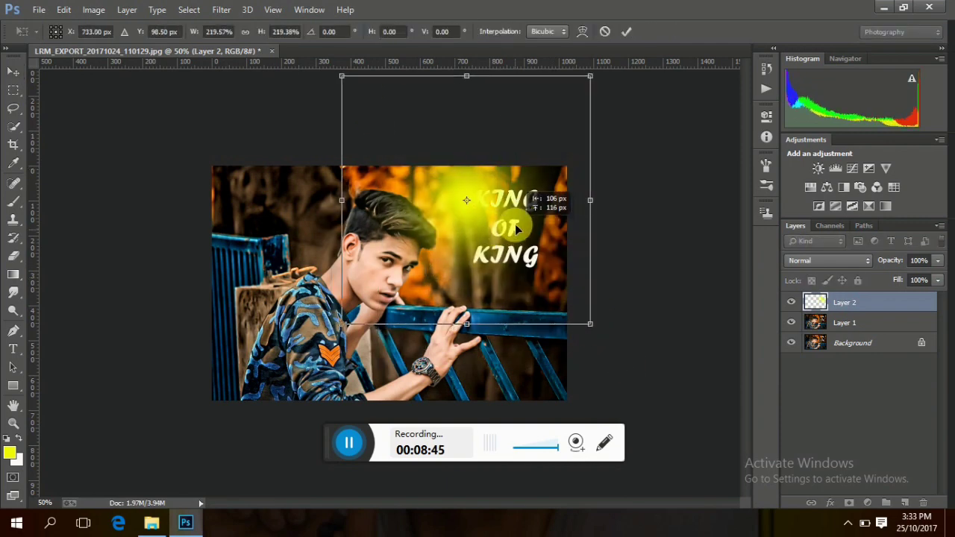
{"action": "left_click", "coordinate": [624, 32]}
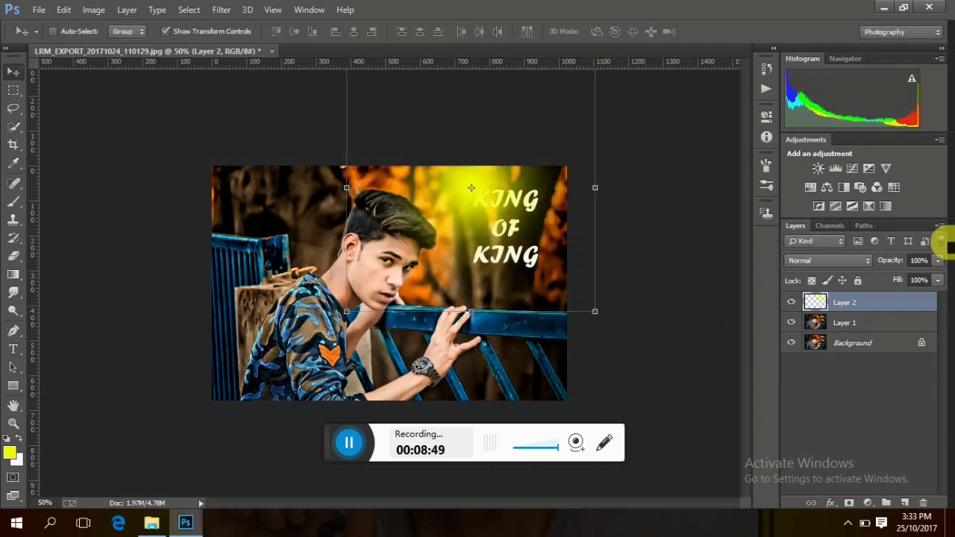
Lower the glow opacity to about 53%, flatten, and duplicate the result with Ctrl+J
{"action": "left_click", "coordinate": [938, 261]}
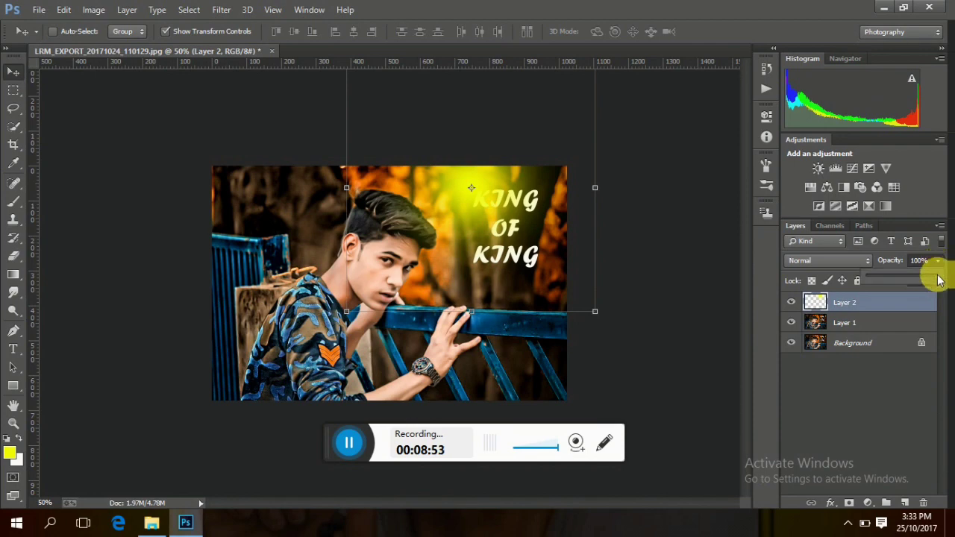
{"action": "left_click_drag", "start_coordinate": [913, 274], "coordinate": [904, 273]}
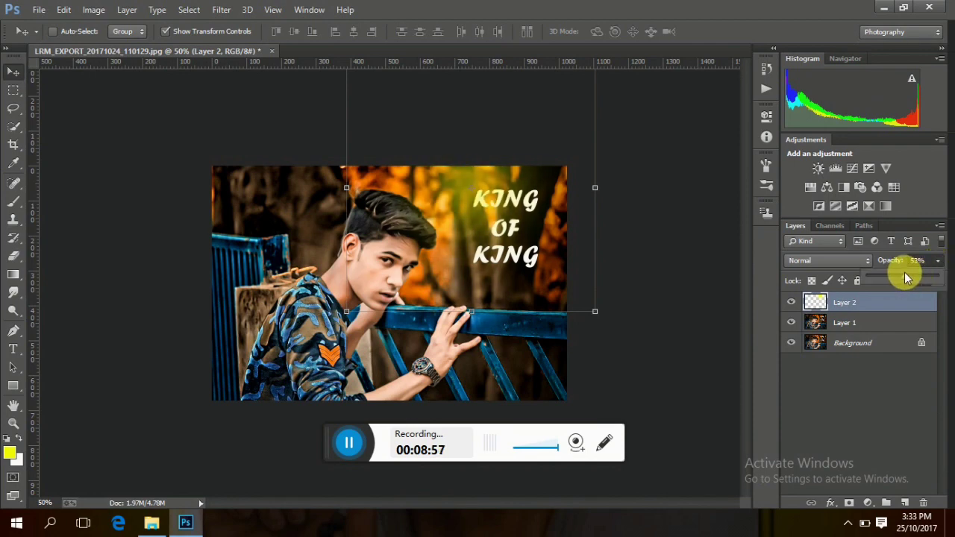
{"action": "right_click", "coordinate": [874, 325]}
{"action": "left_click", "coordinate": [640, 426]}
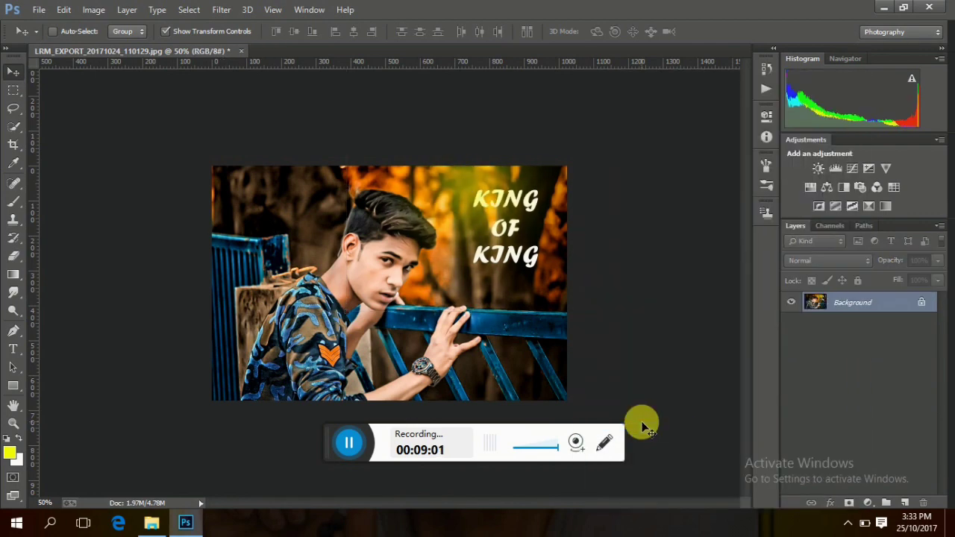
{"action": "scroll", "coordinate": [646, 426], "scroll_direction": "down", "scroll_amount": 2}
{"action": "scroll", "coordinate": [646, 427], "scroll_direction": "up", "scroll_amount": 2}
{"action": "scroll", "coordinate": [646, 427], "scroll_direction": "down", "scroll_amount": 1}
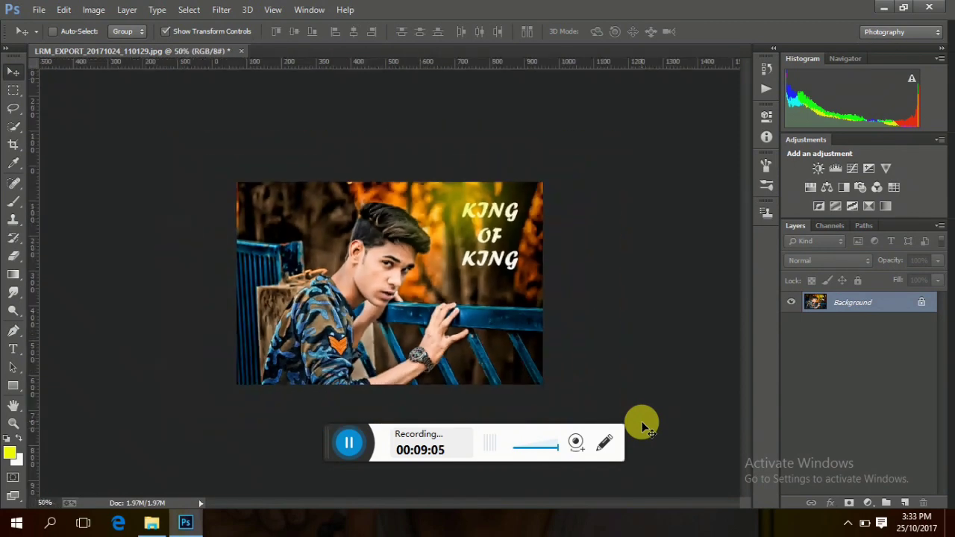
{"action": "scroll", "coordinate": [646, 427], "scroll_direction": "down", "scroll_amount": 1}
{"action": "key", "text": "ctrl+j"}
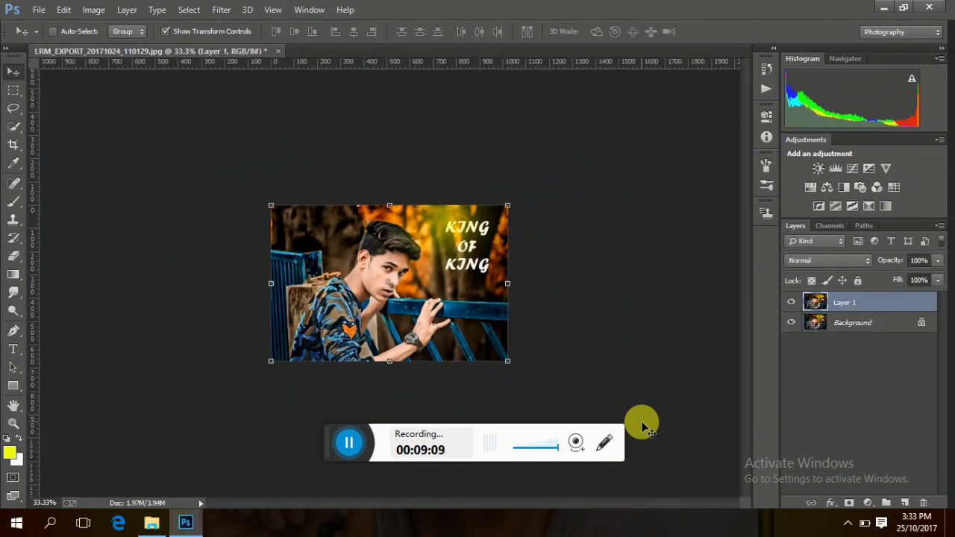